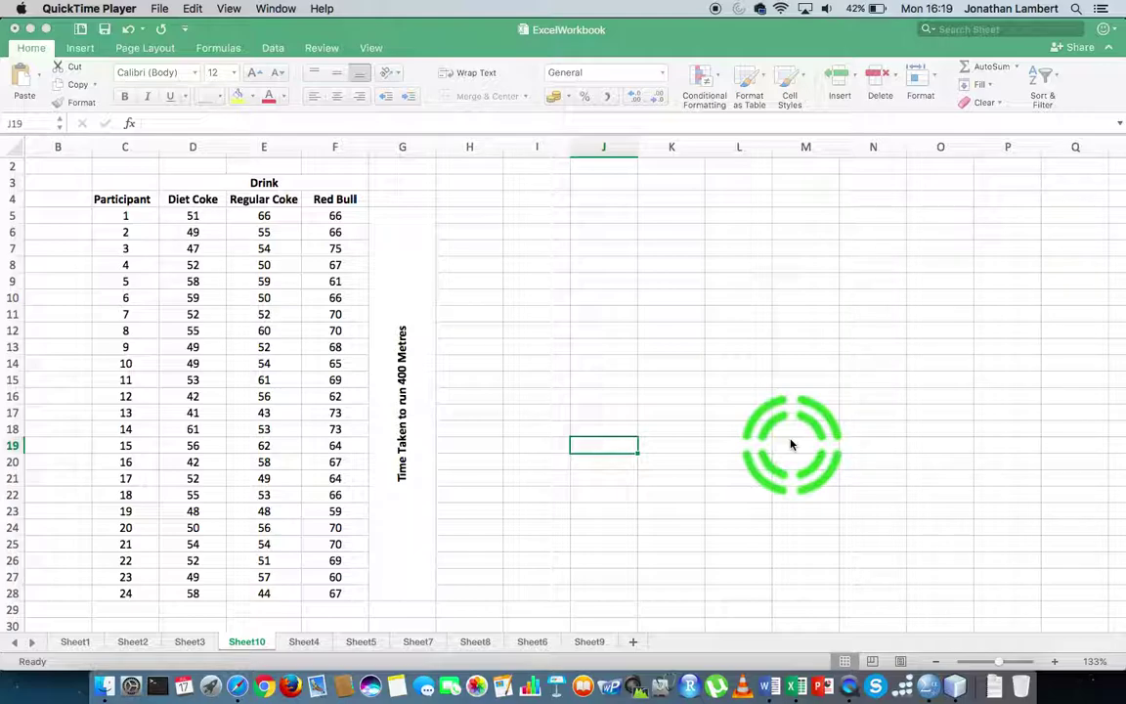
Bring the workbook forward and select the drink headings and the time values D5:F28
left_click(267, 186)
left_click(266, 185)
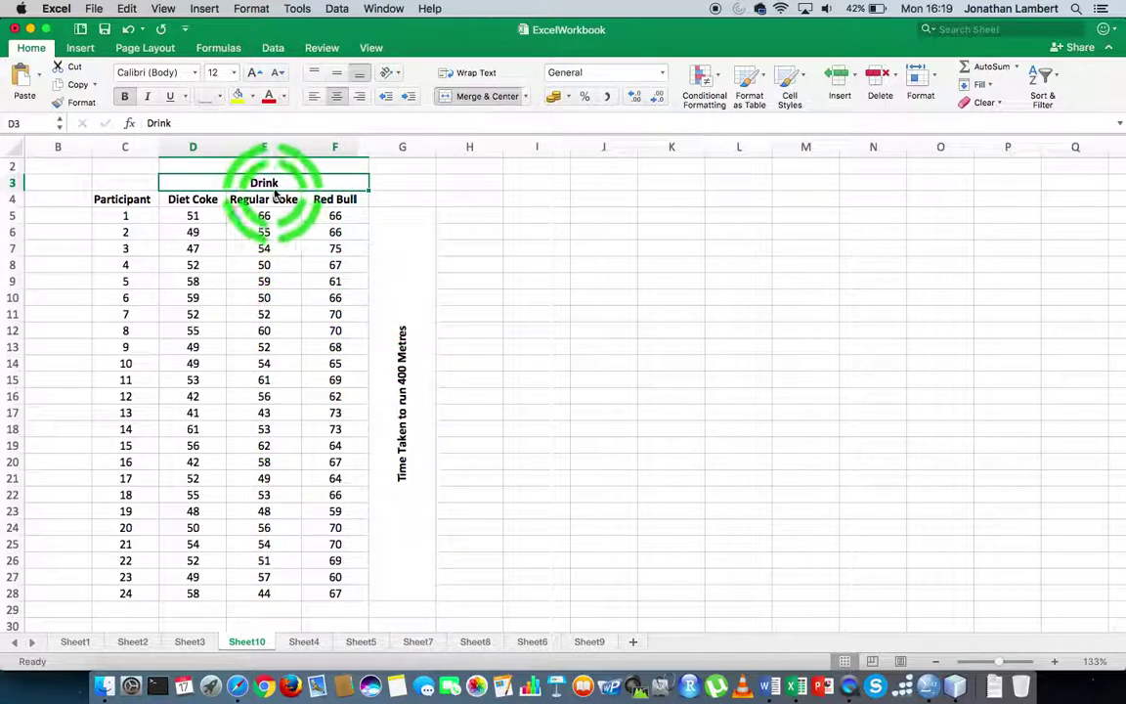
left_click(401, 379)
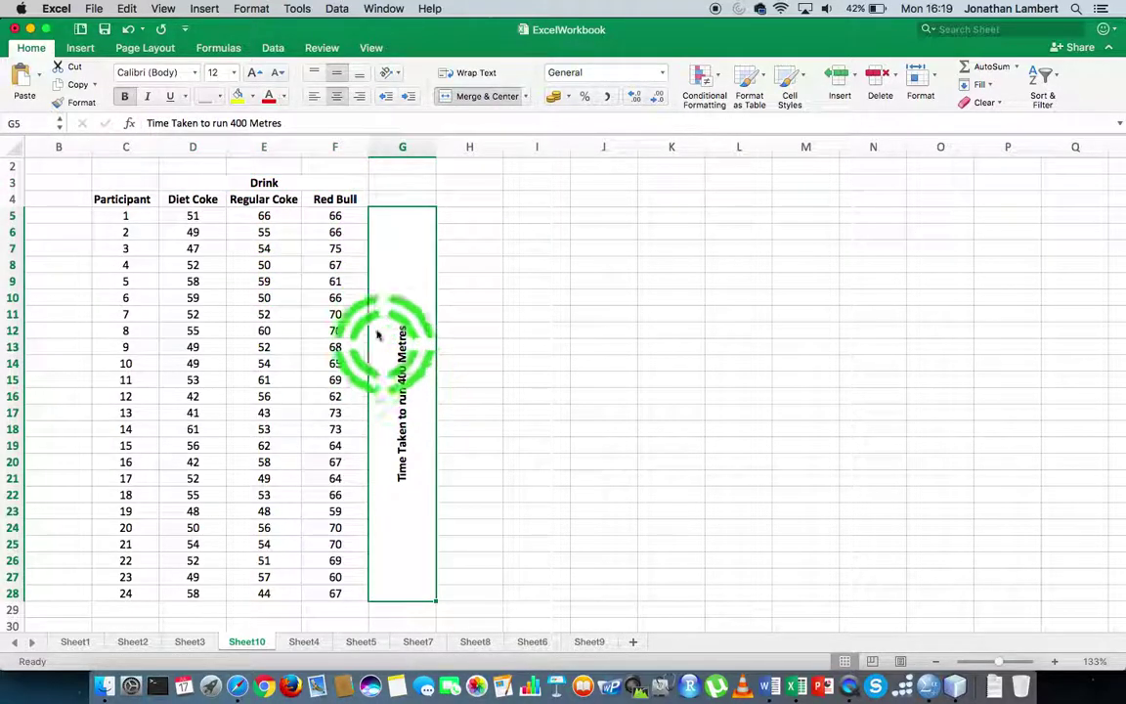
left_click(271, 183)
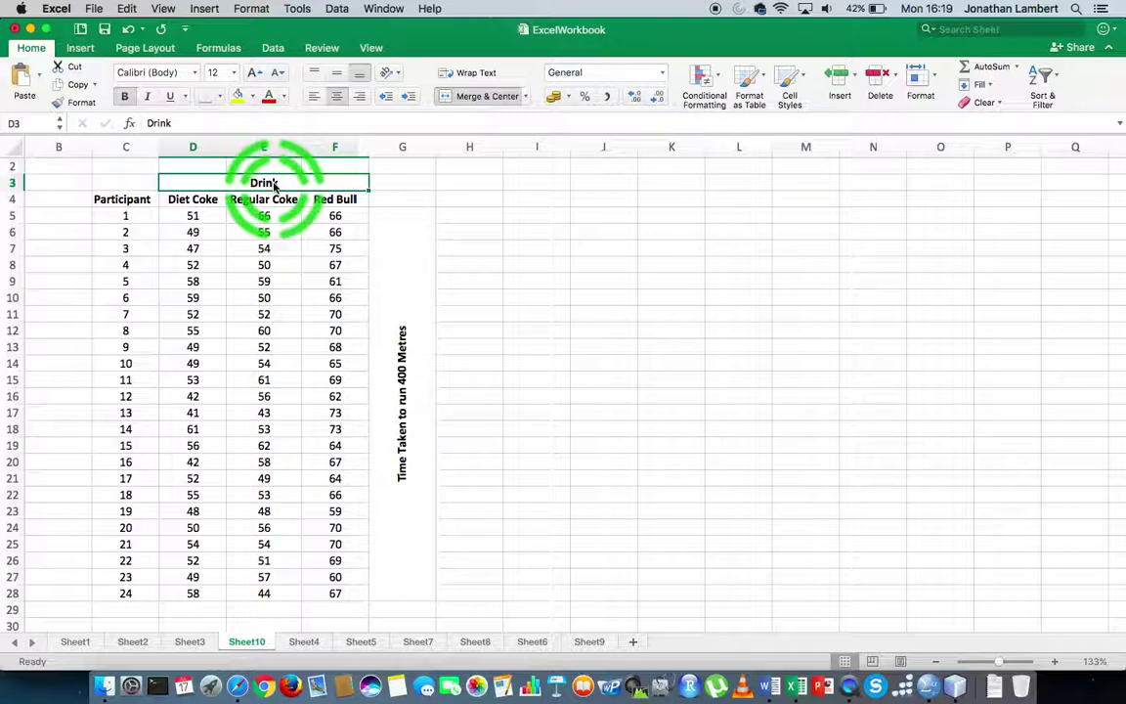
left_click(201, 200)
left_click(289, 202)
left_click(338, 202)
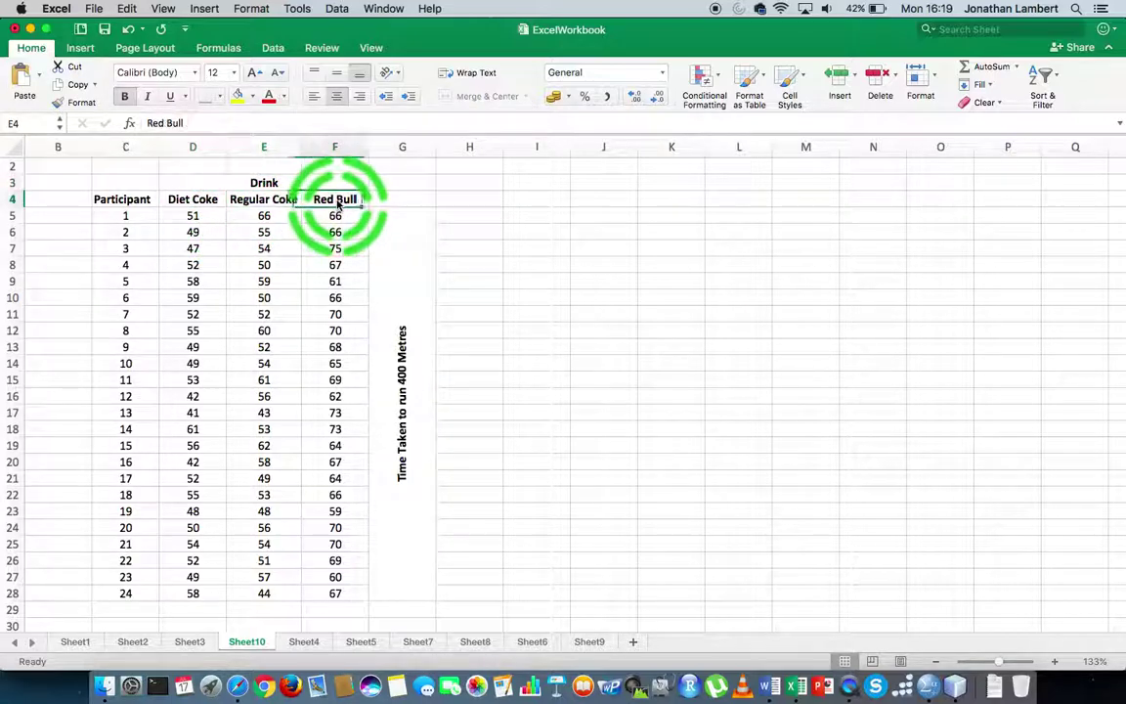
left_click_drag(189, 216, 342, 601)
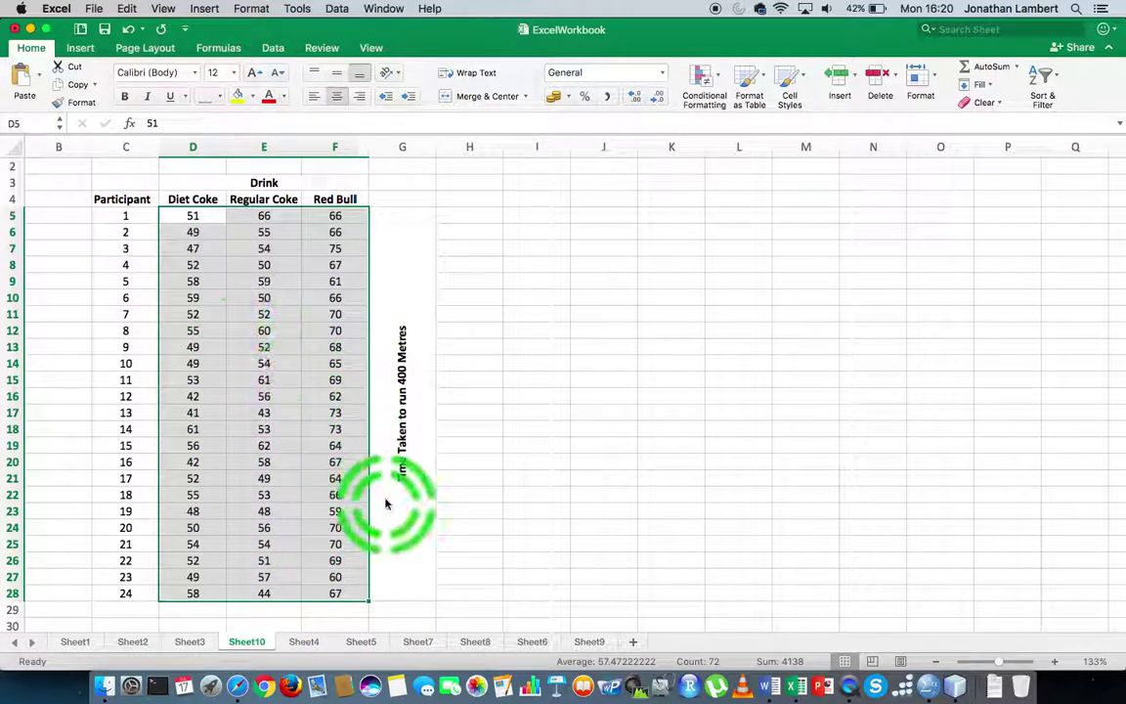
Reselect the running-time label, the Diet Coke, Regular Coke and Red Bull headings, and the Drink heading
left_click(396, 271)
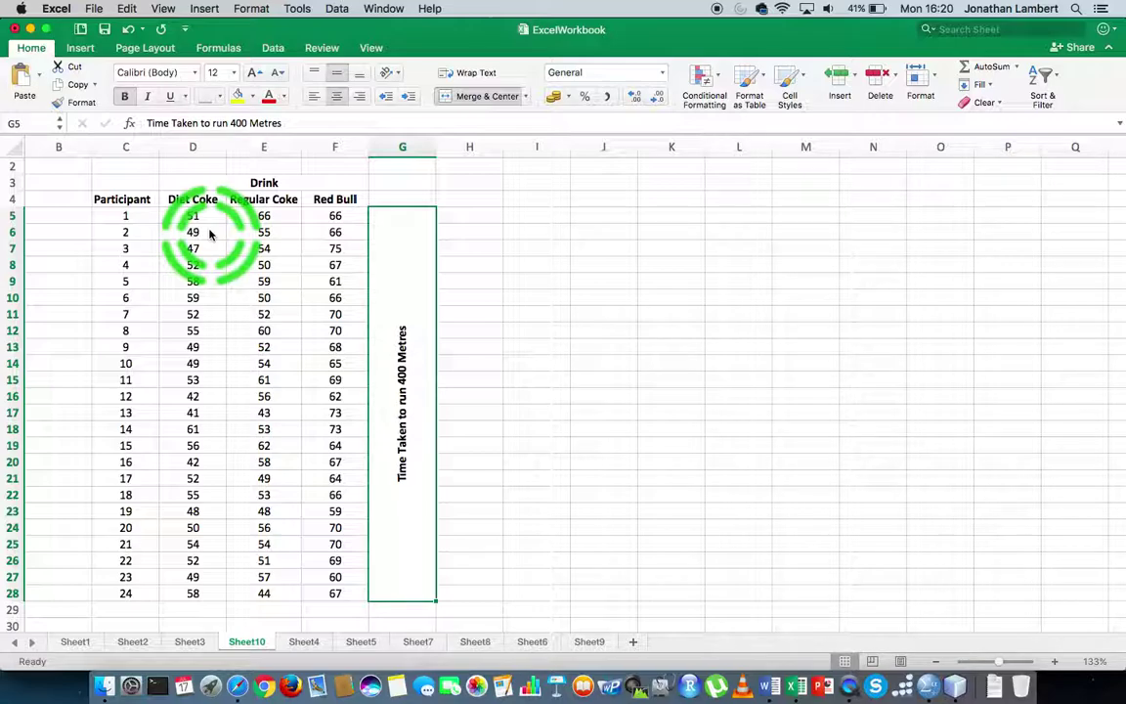
left_click(198, 201)
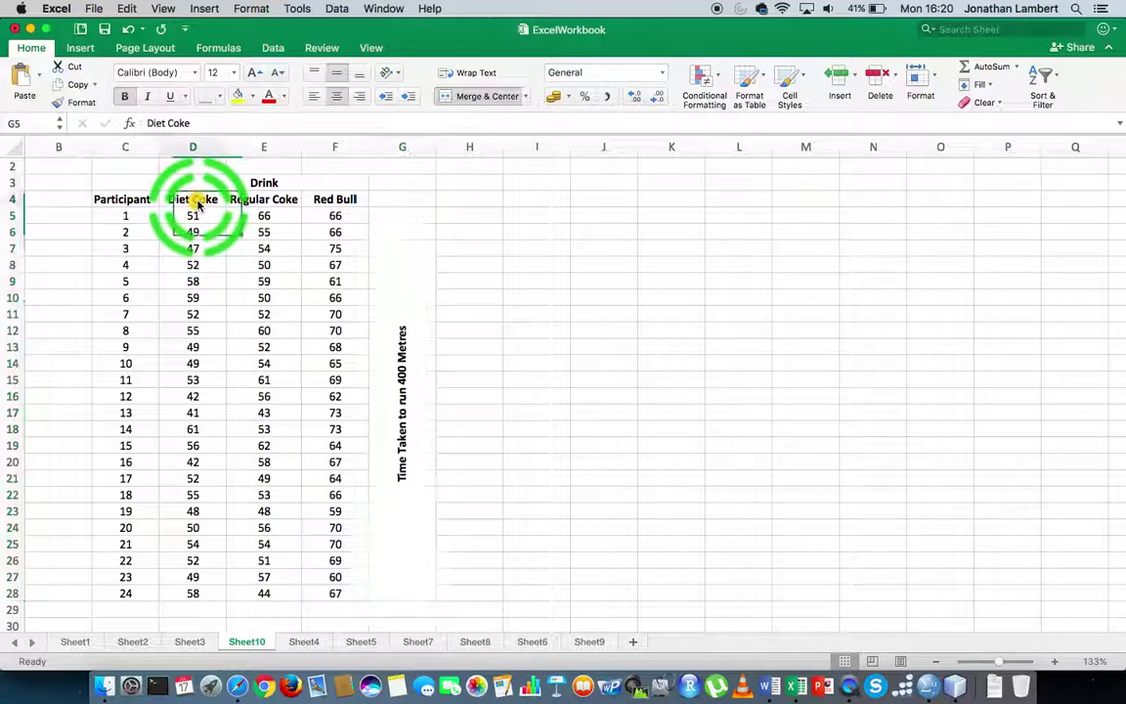
left_click(264, 201)
left_click(340, 202)
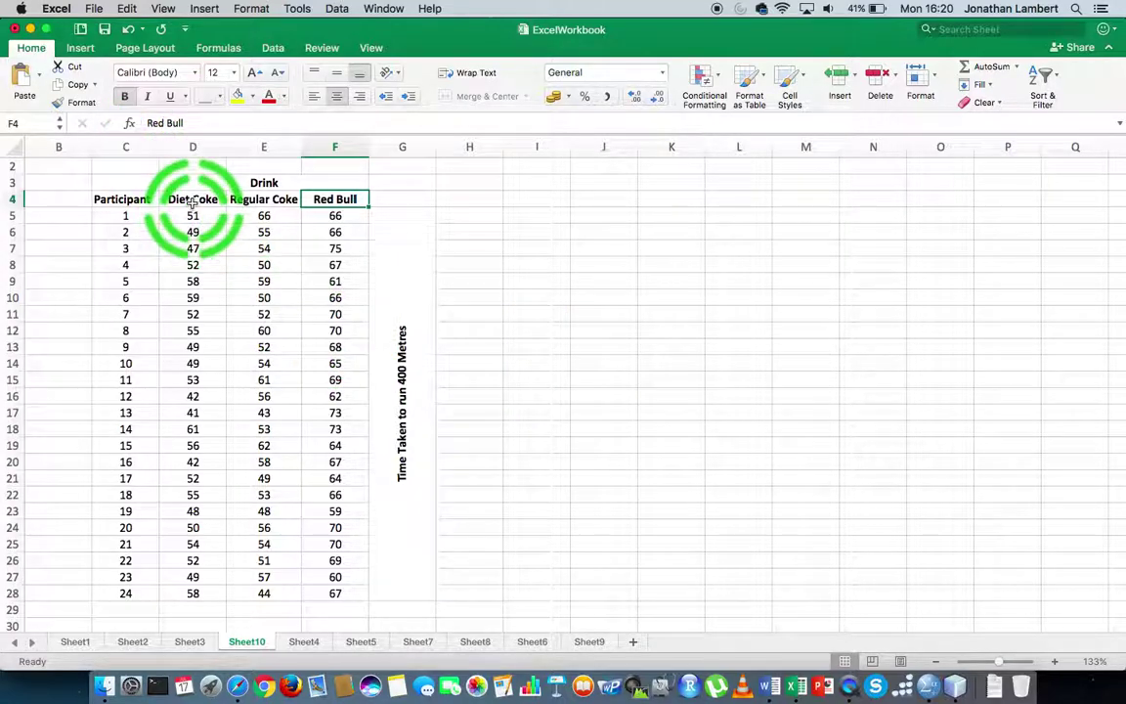
left_click_drag(193, 201, 194, 222)
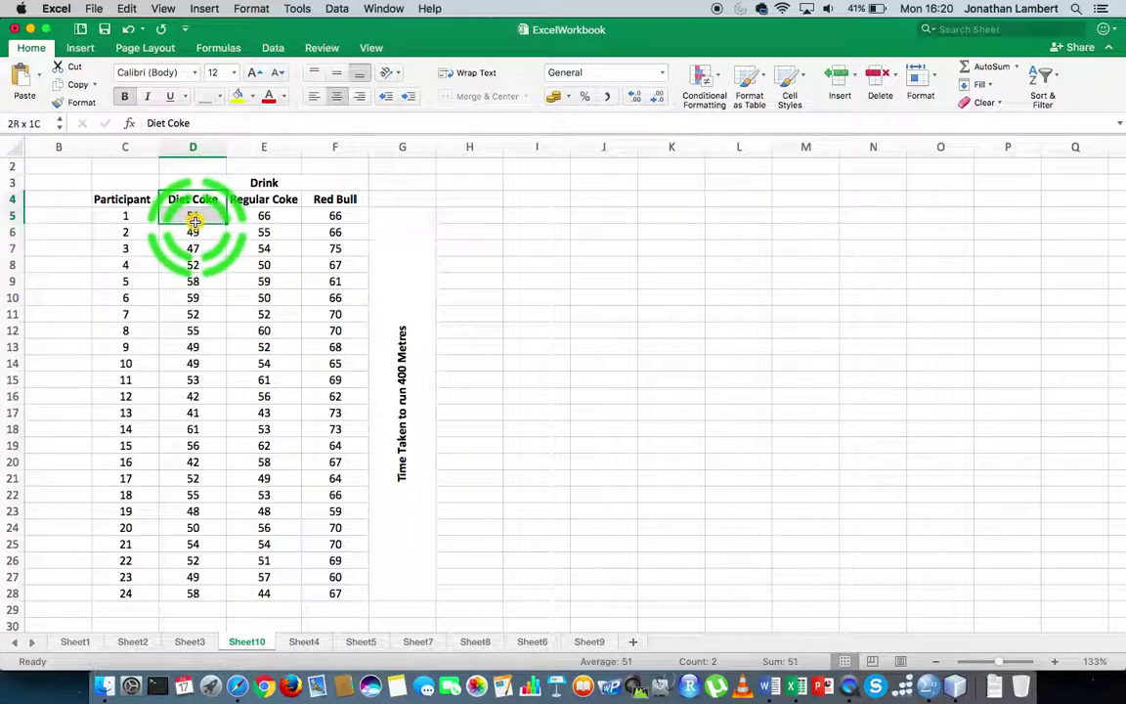
left_click(255, 184)
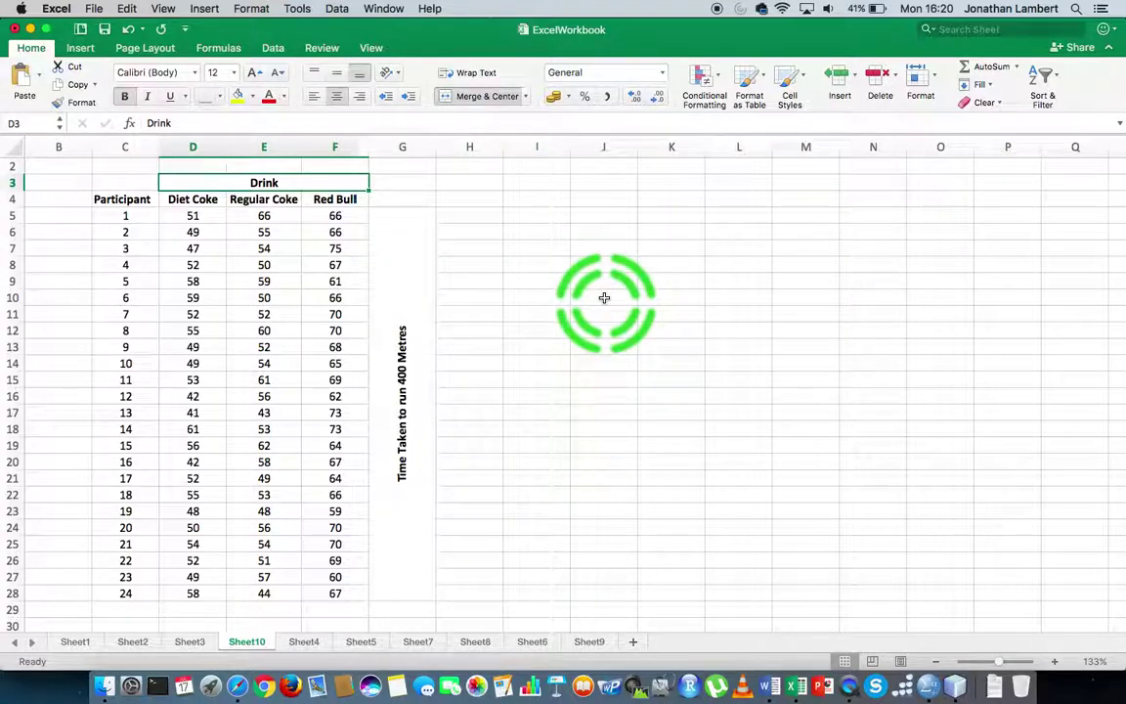
From the Data tab's Data Analysis list, pick Descriptive Statistics
left_click(275, 49)
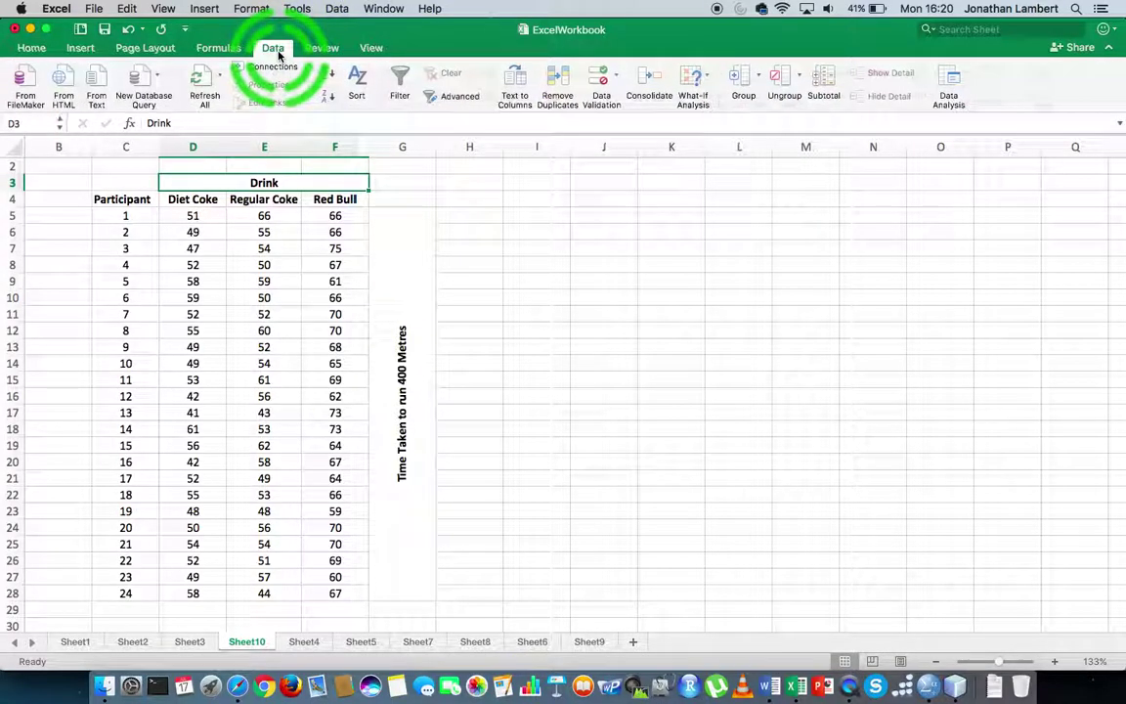
left_click(951, 82)
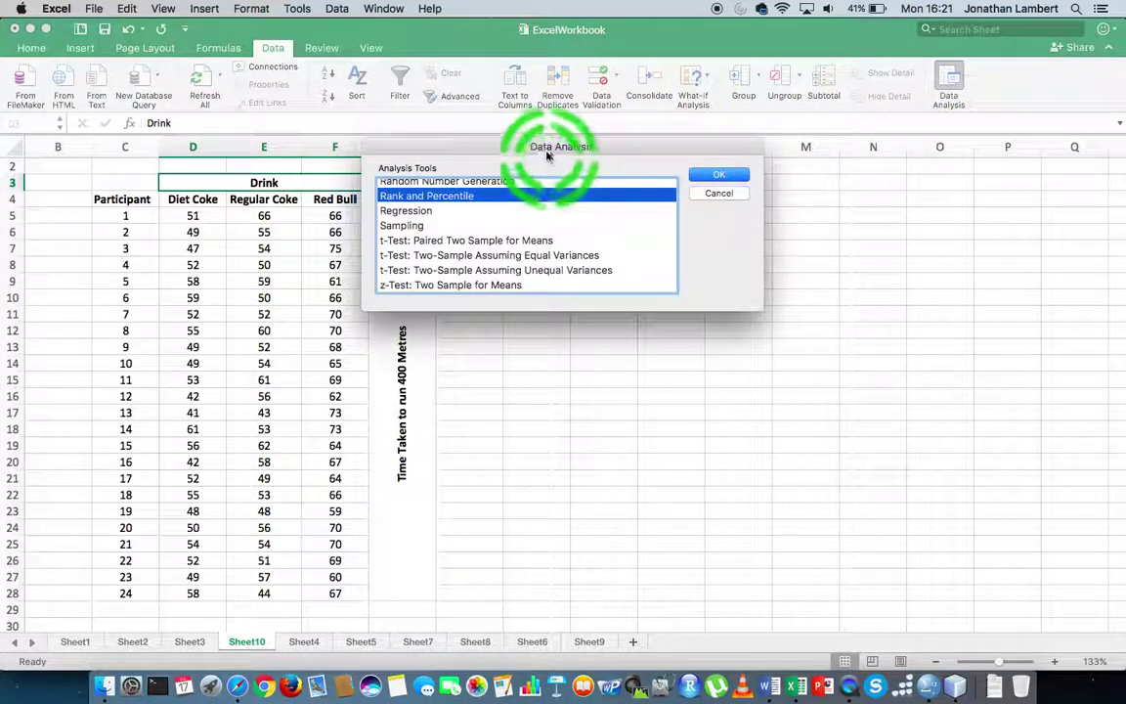
left_click_drag(547, 153, 722, 192)
scroll(698, 259, "up", 5)
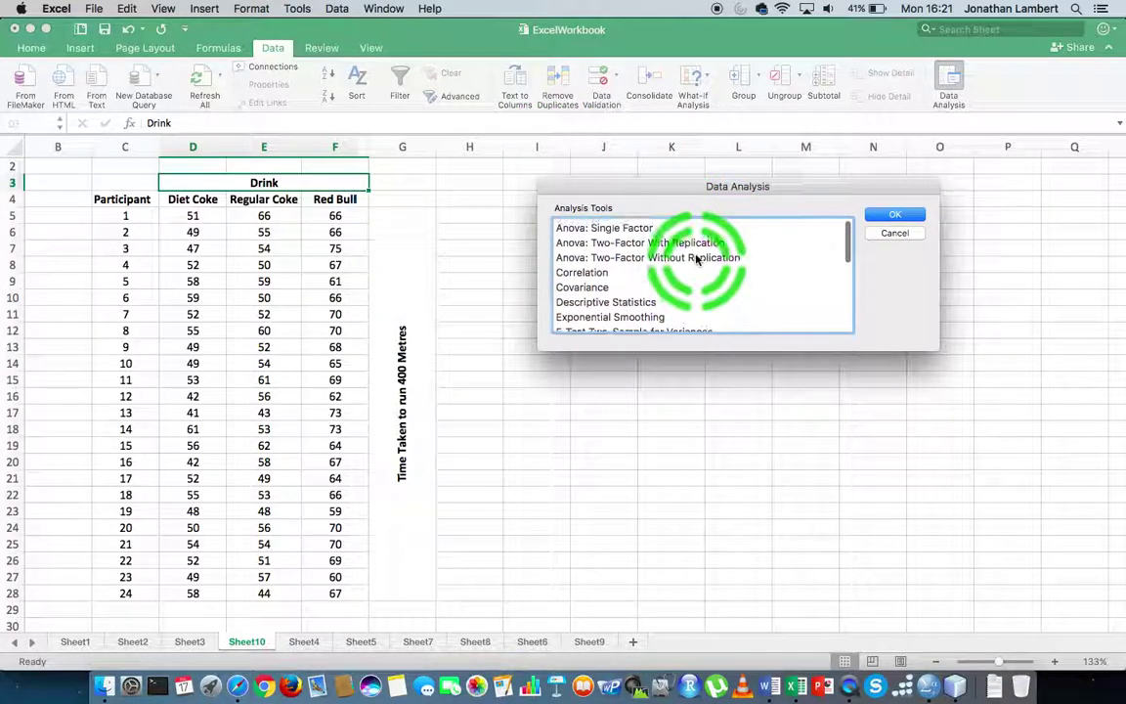
left_click(609, 226)
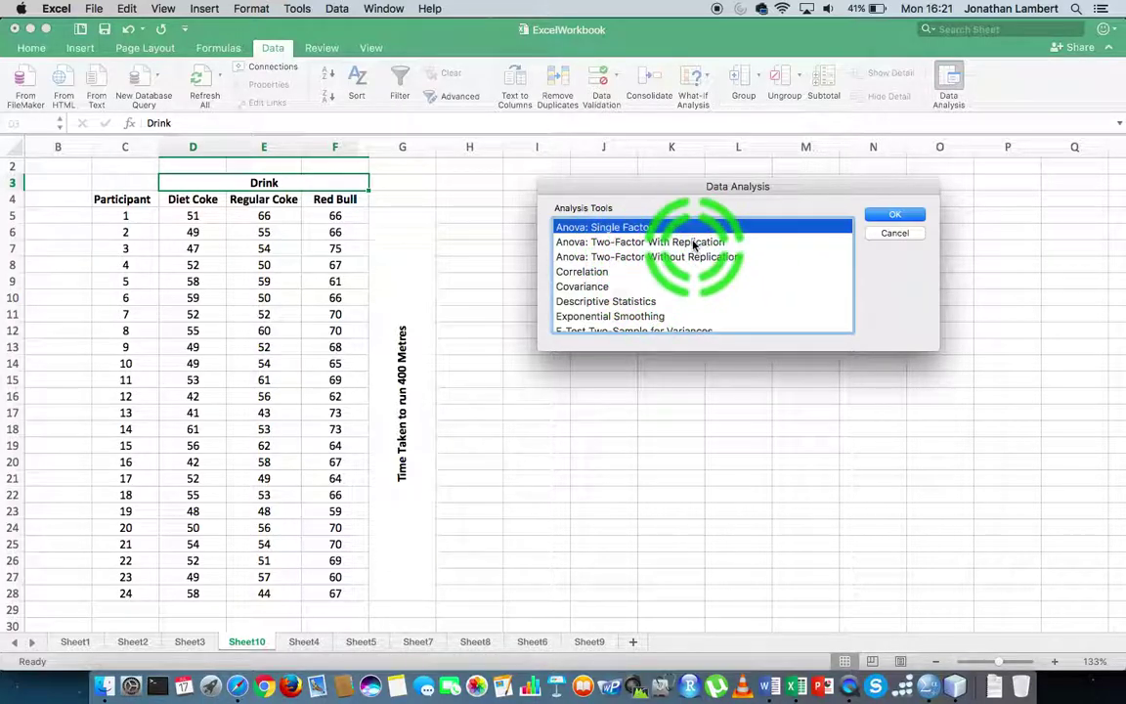
scroll(694, 245, "down", 3)
scroll(694, 245, "up", 3)
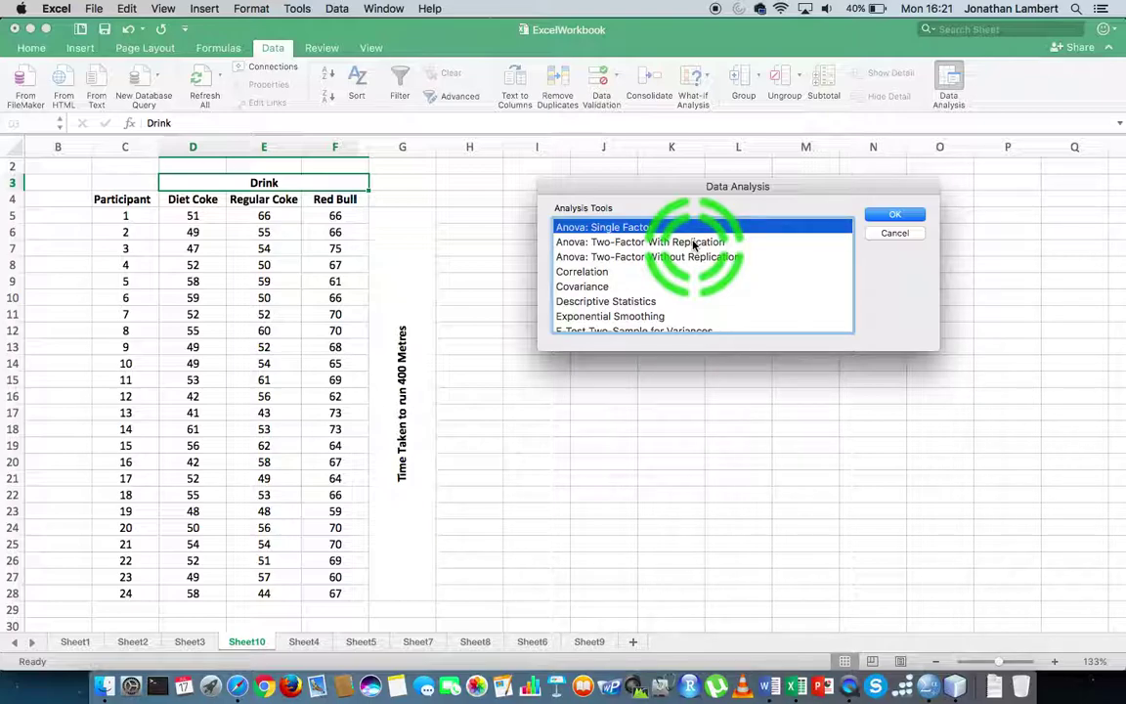
left_click(599, 304)
left_click_drag(600, 309, 738, 301)
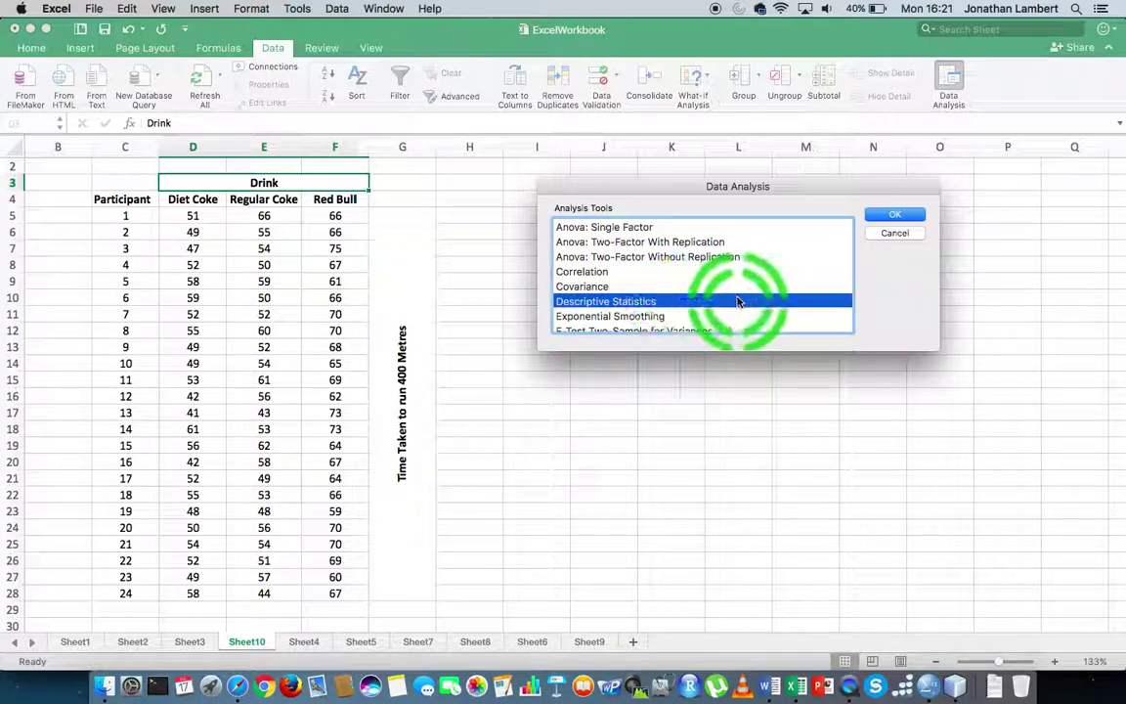
Confirm Descriptive Statistics, tick Labels in First Row and set the input range to $D$4:$F$28
left_click(895, 215)
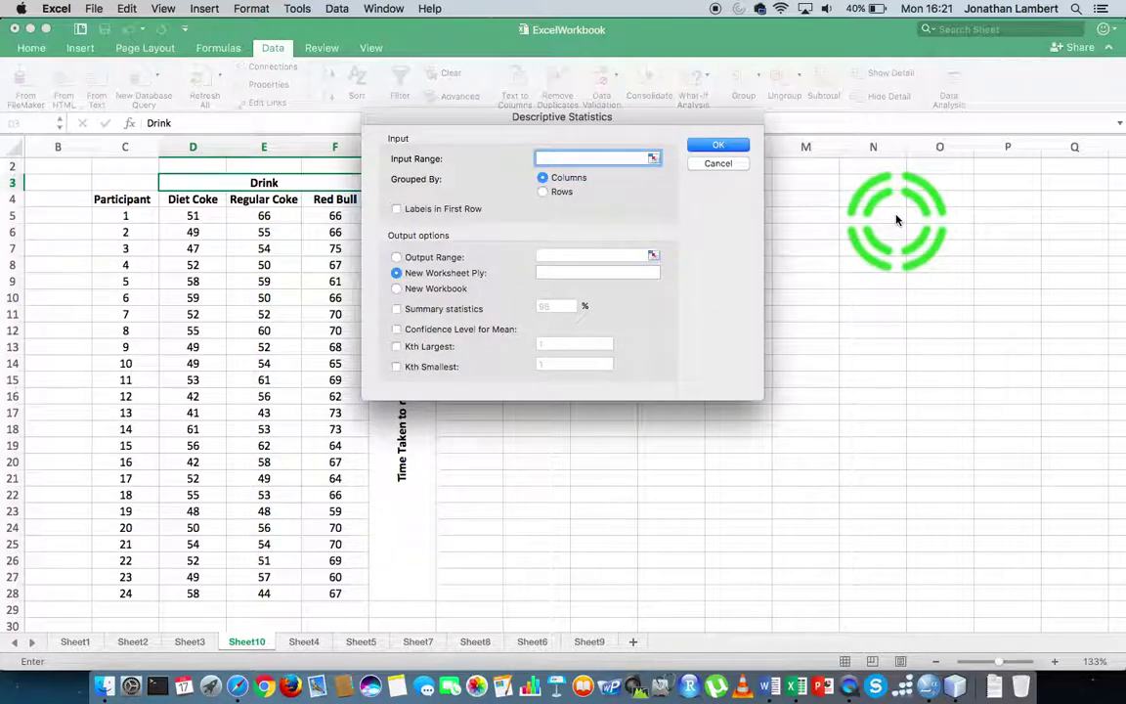
left_click_drag(460, 118, 658, 111)
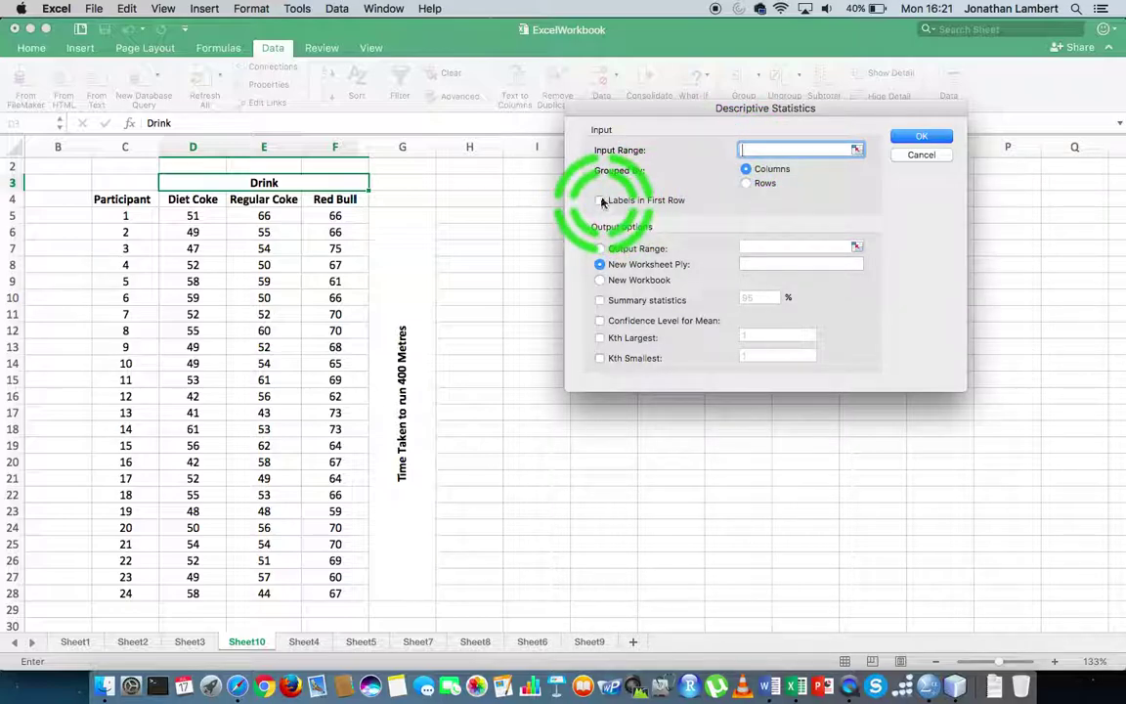
left_click(601, 200)
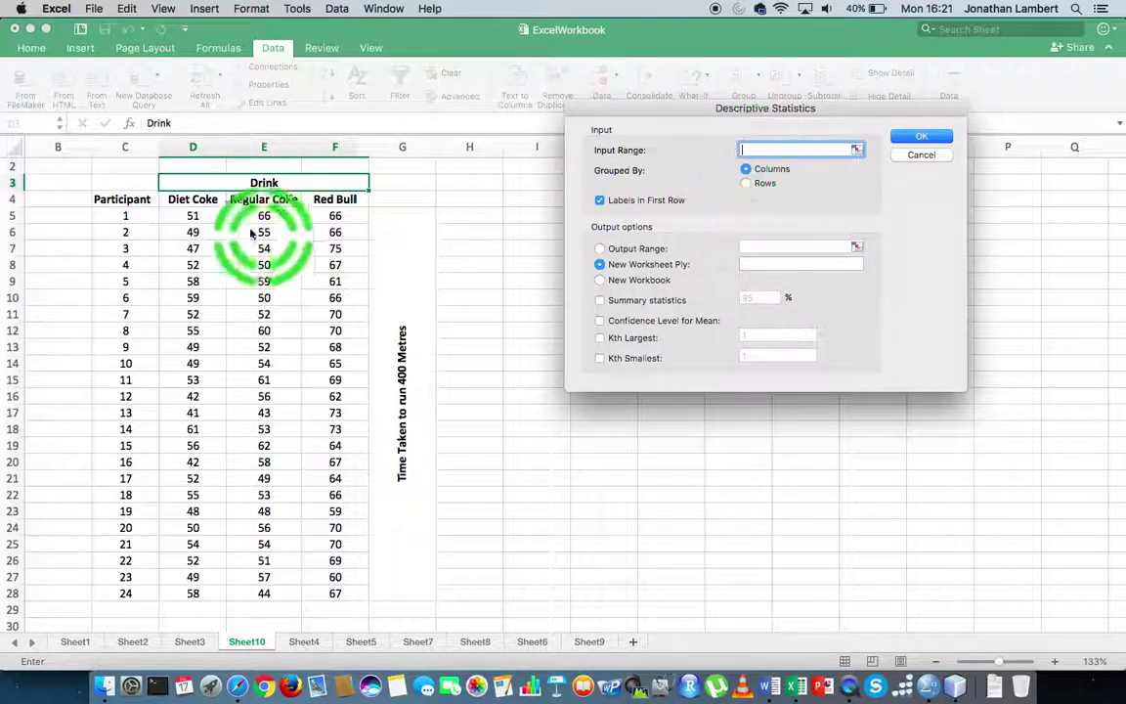
left_click(207, 203)
left_click_drag(207, 204, 341, 598)
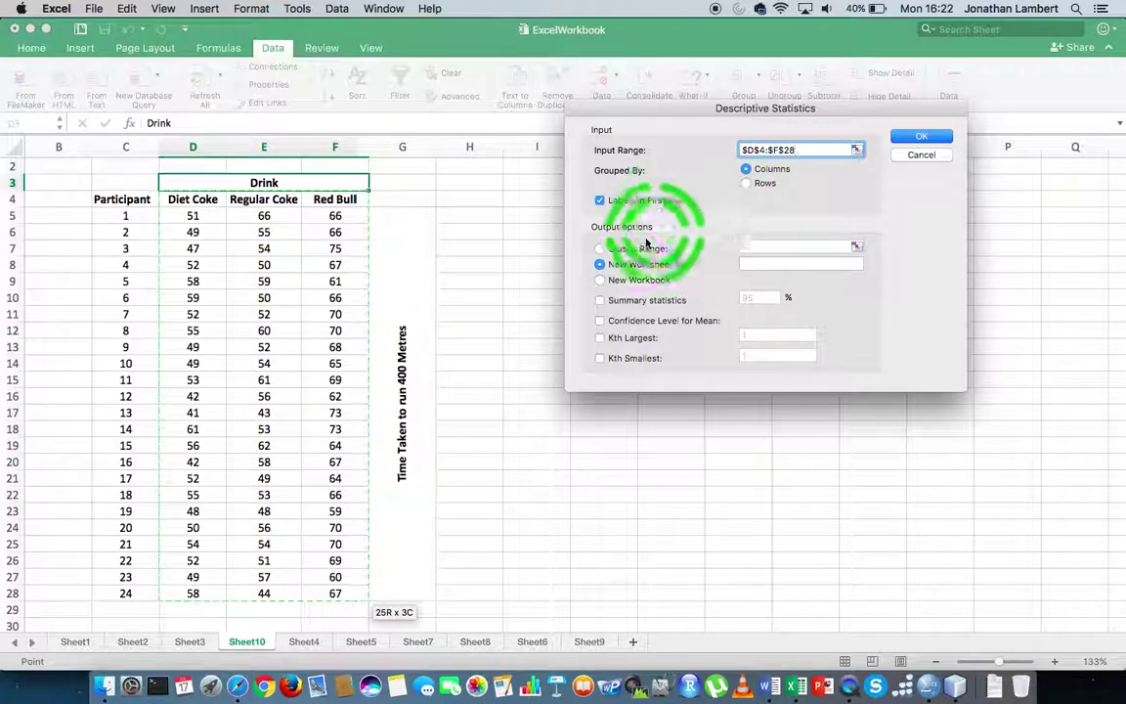
left_click(600, 251)
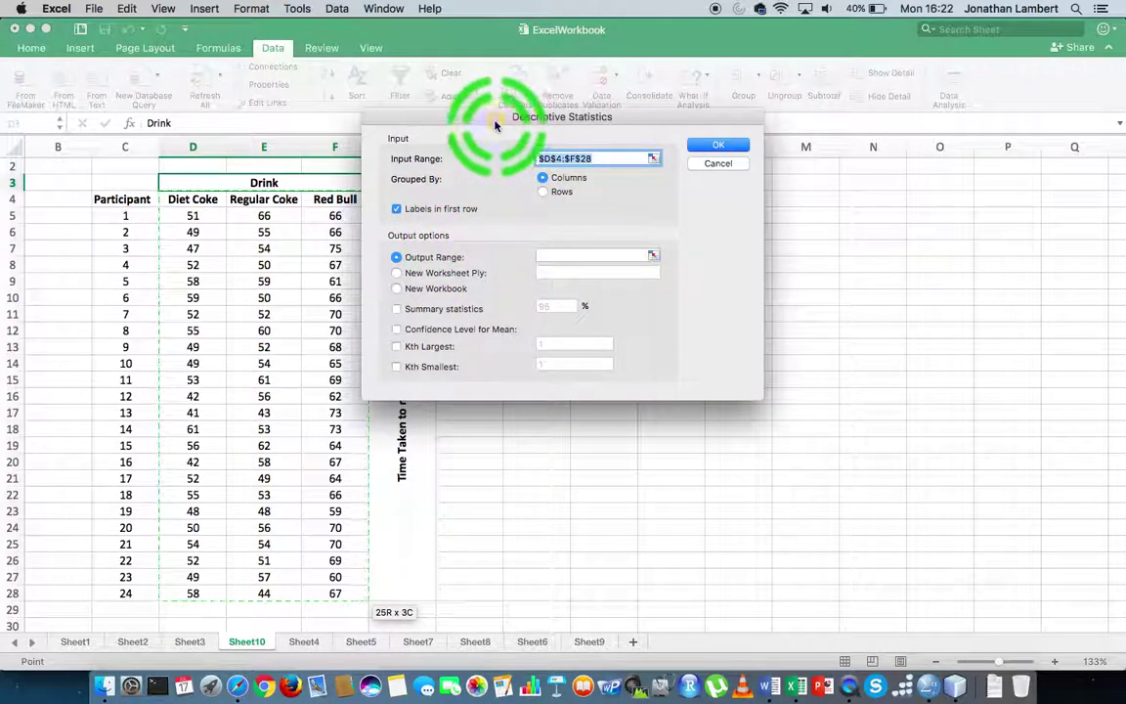
left_click_drag(496, 124, 215, 261)
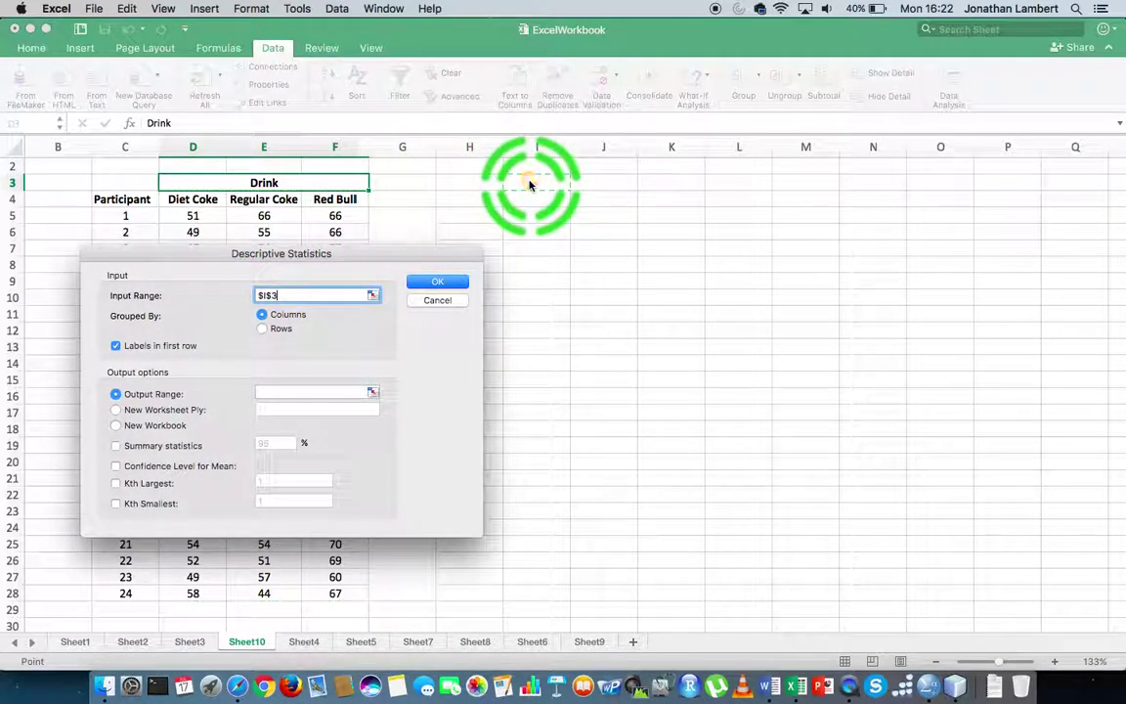
left_click(351, 248)
left_click_drag(351, 257, 353, 117)
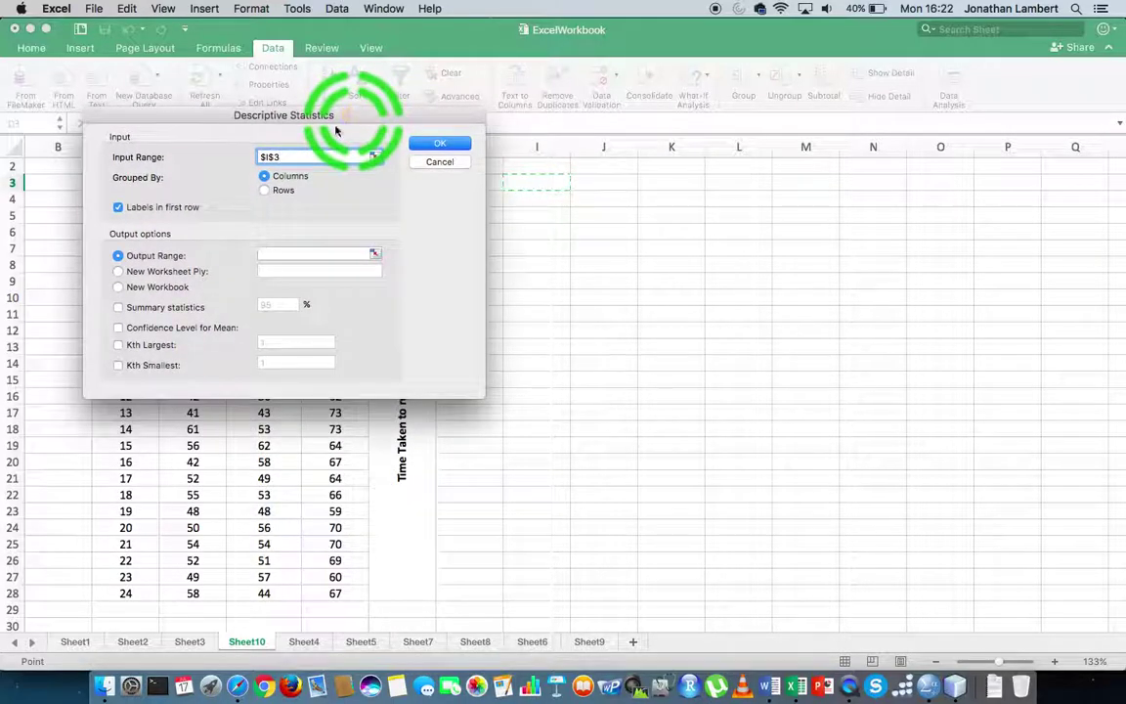
left_click(117, 309)
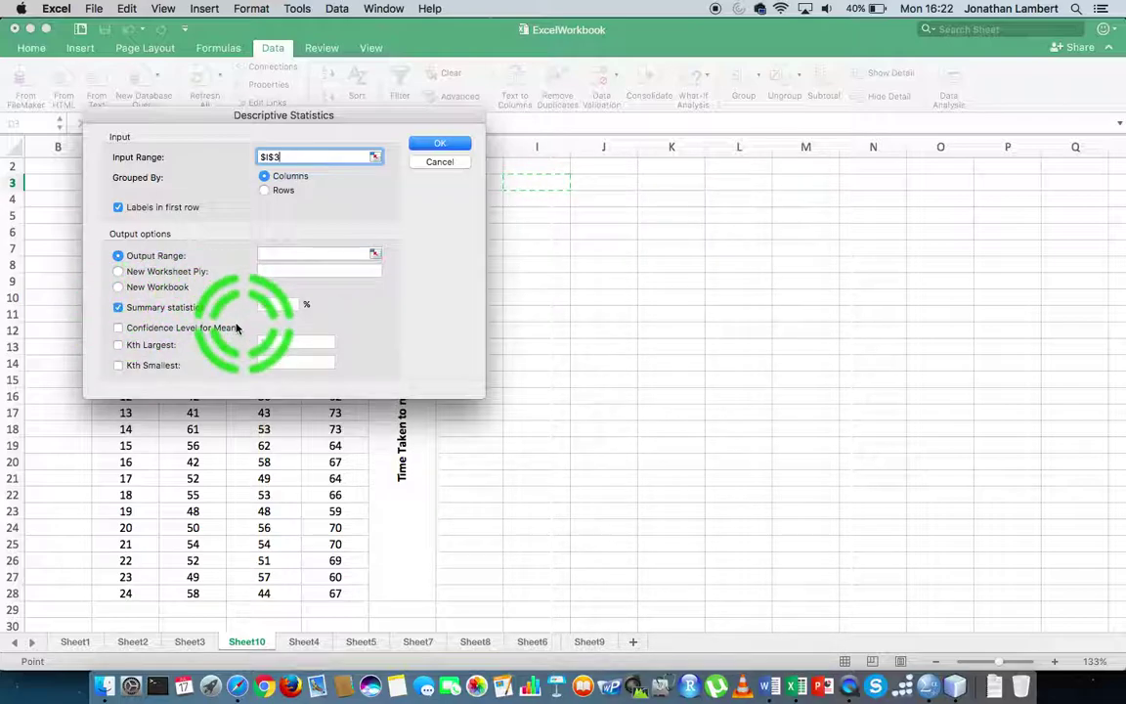
left_click(117, 328)
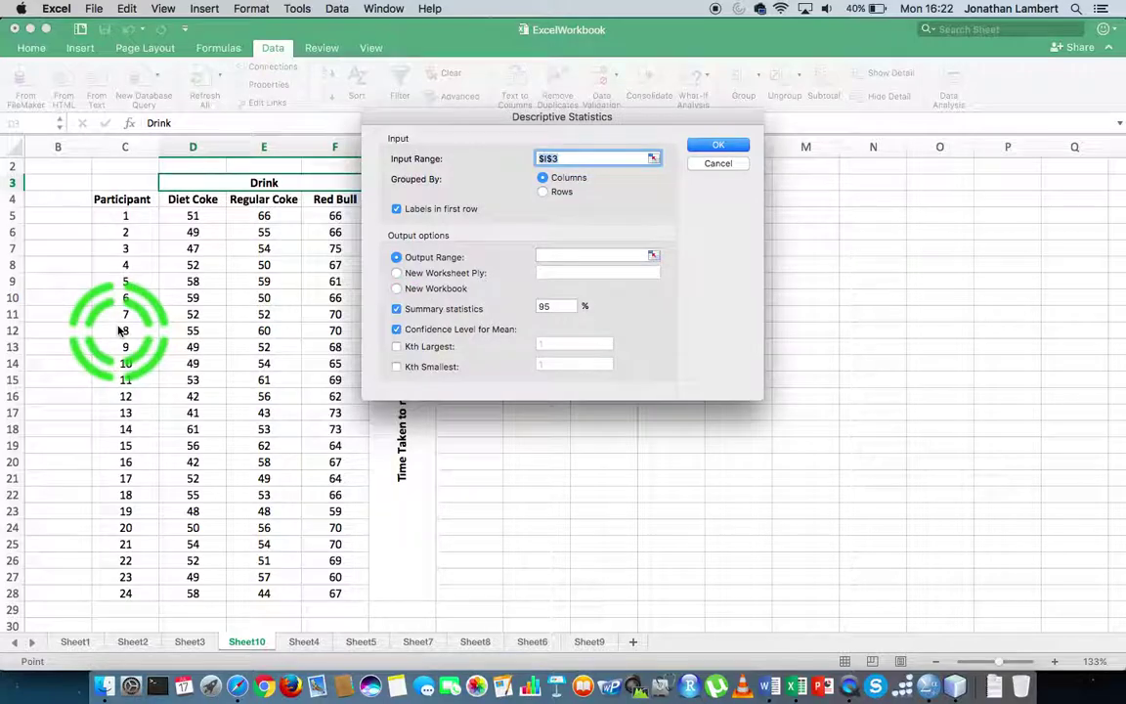
left_click_drag(560, 305, 538, 305)
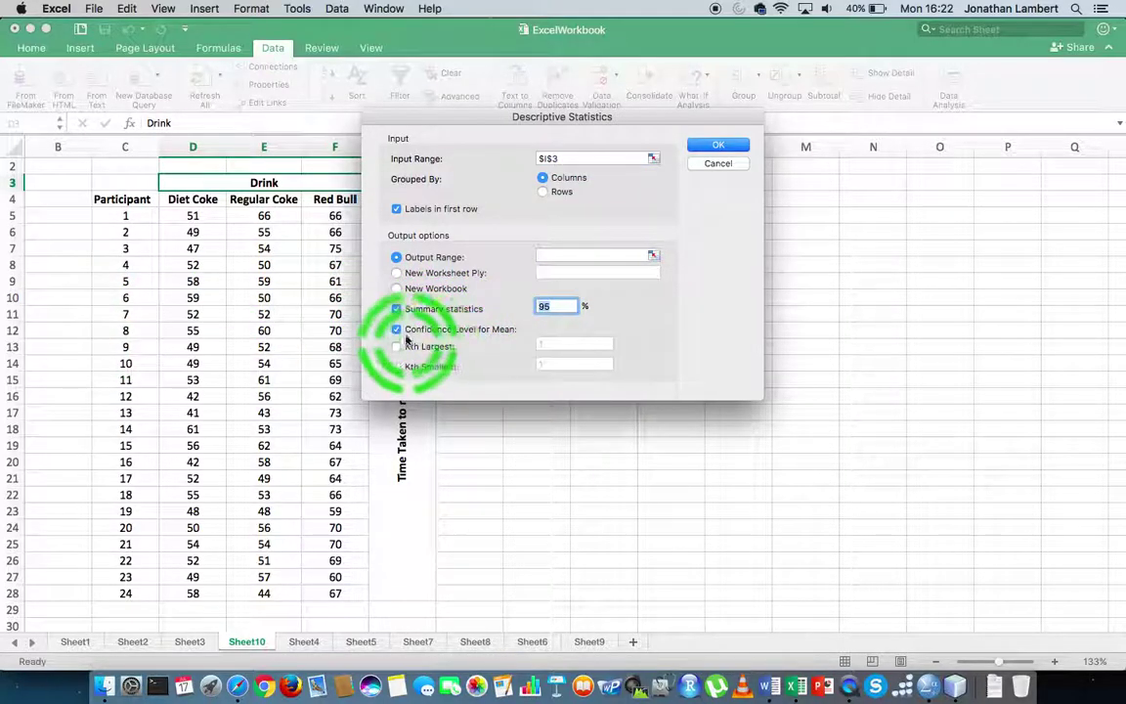
left_click(395, 329)
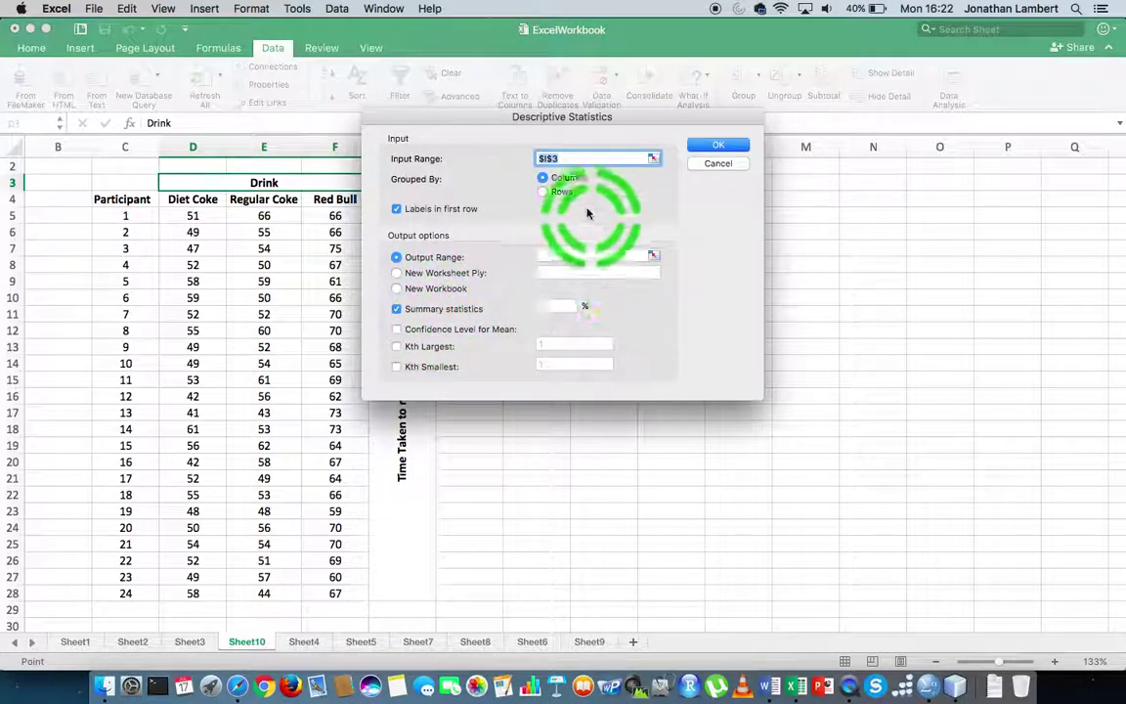
left_click_drag(528, 119, 684, 219)
Use input D4:F28 with summary statistics output at I4, and run the analysis
left_click(727, 257)
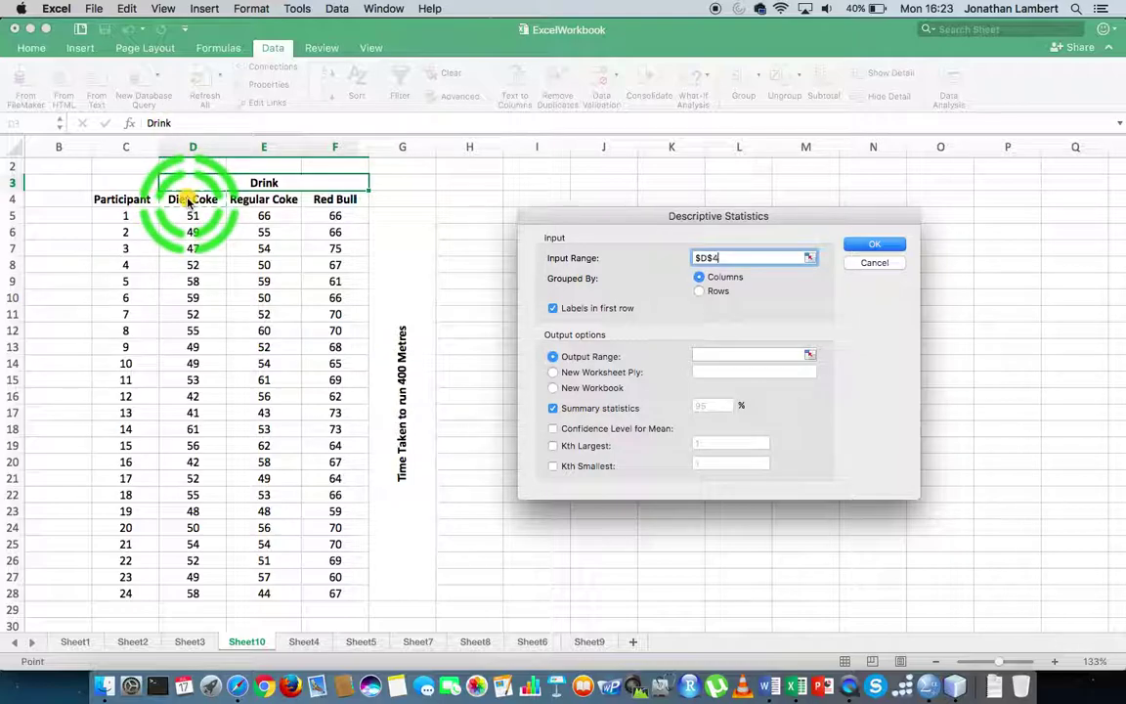
left_click_drag(188, 200, 330, 595)
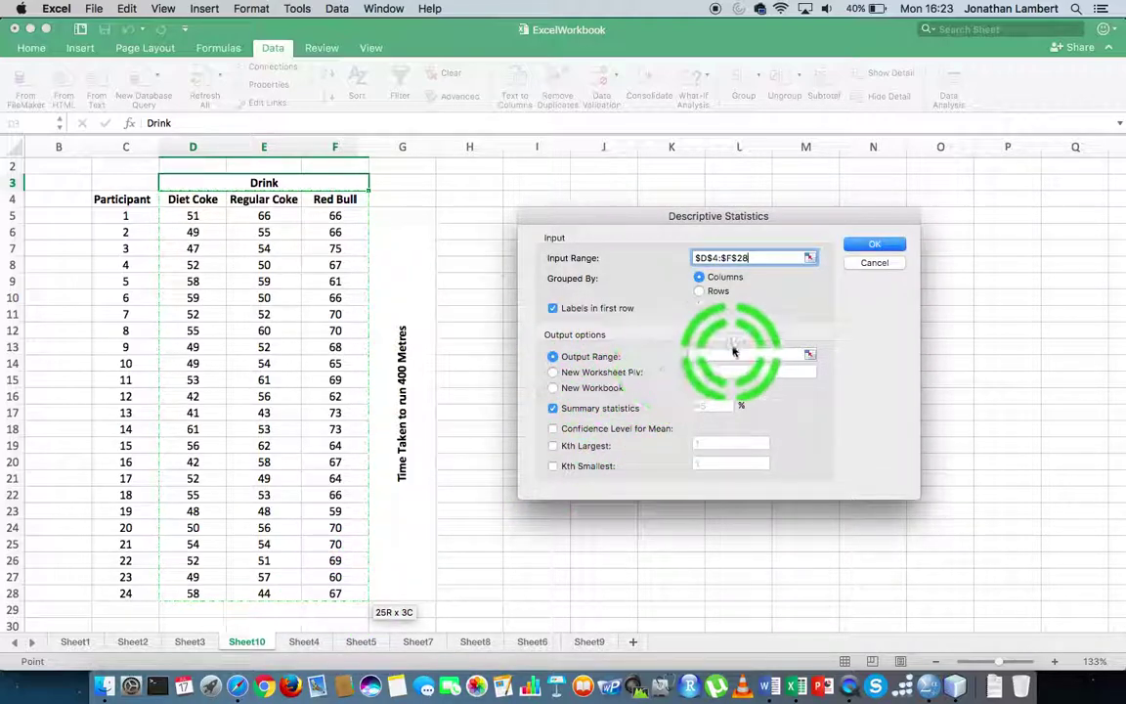
left_click(734, 350)
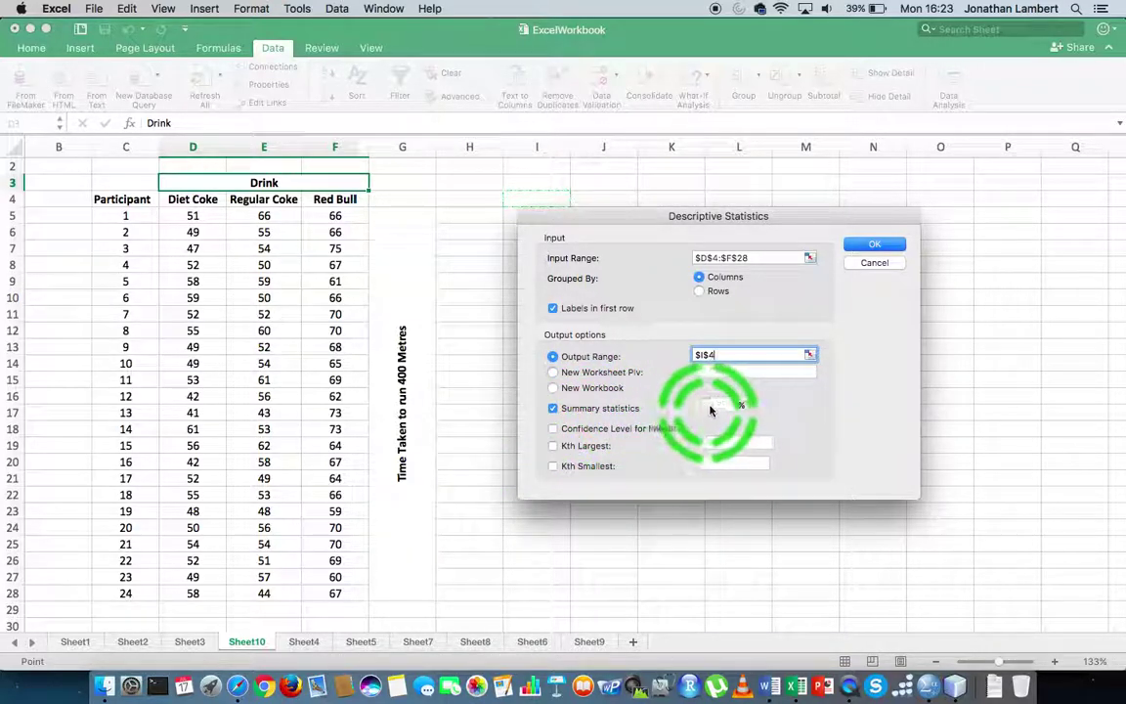
left_click(555, 429)
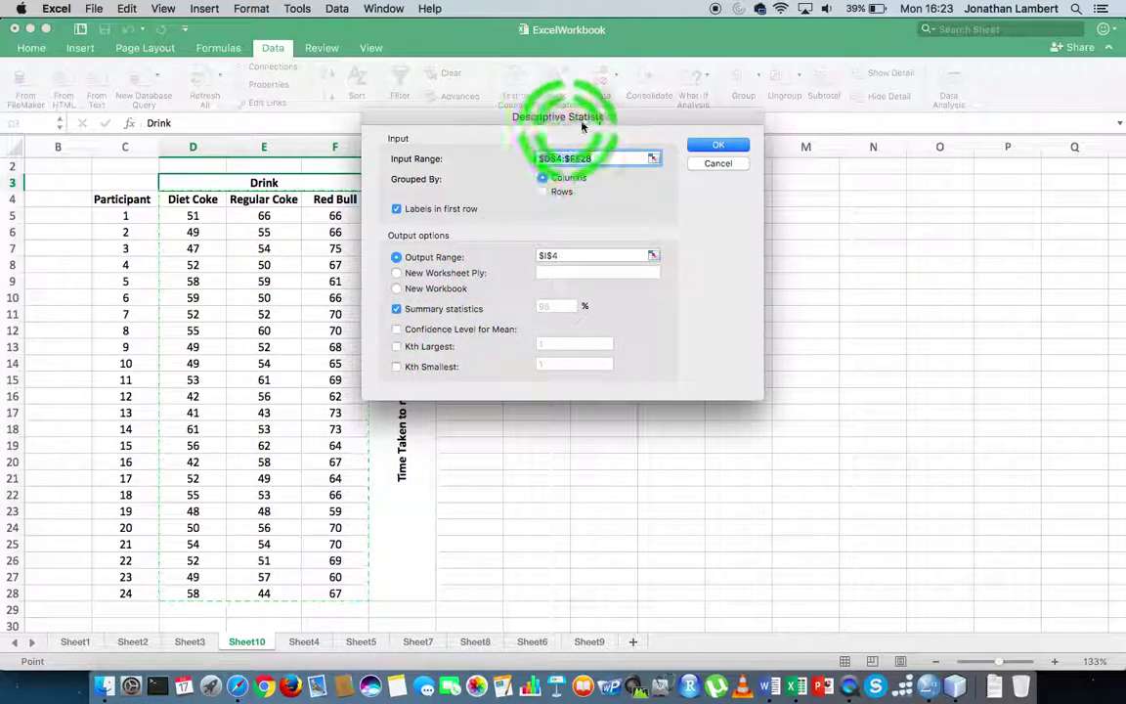
left_click(719, 146)
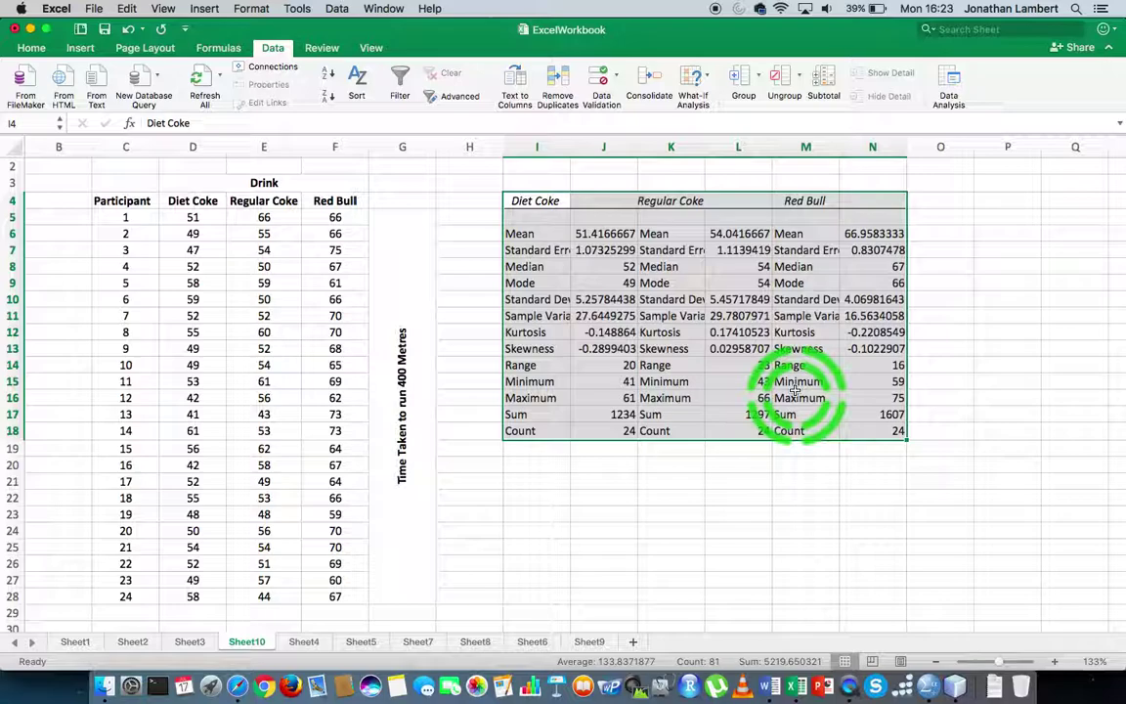
Widen columns I, K and M to fit the statistic labels
left_click_drag(572, 146, 607, 149)
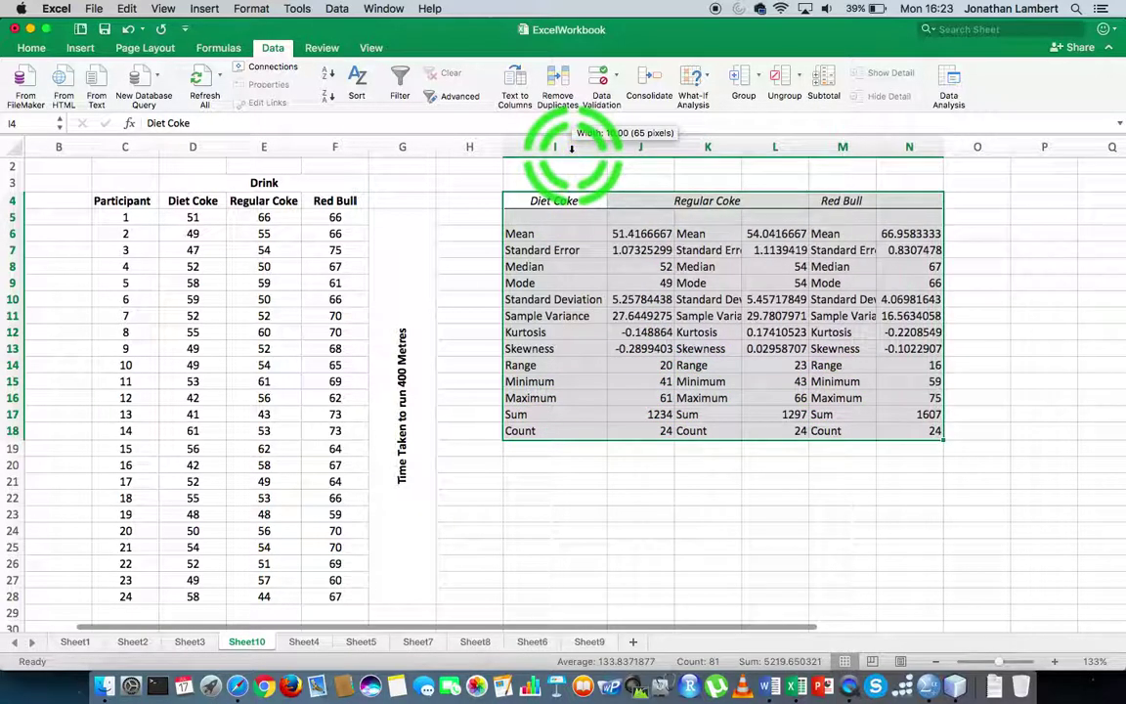
double_click(740, 137)
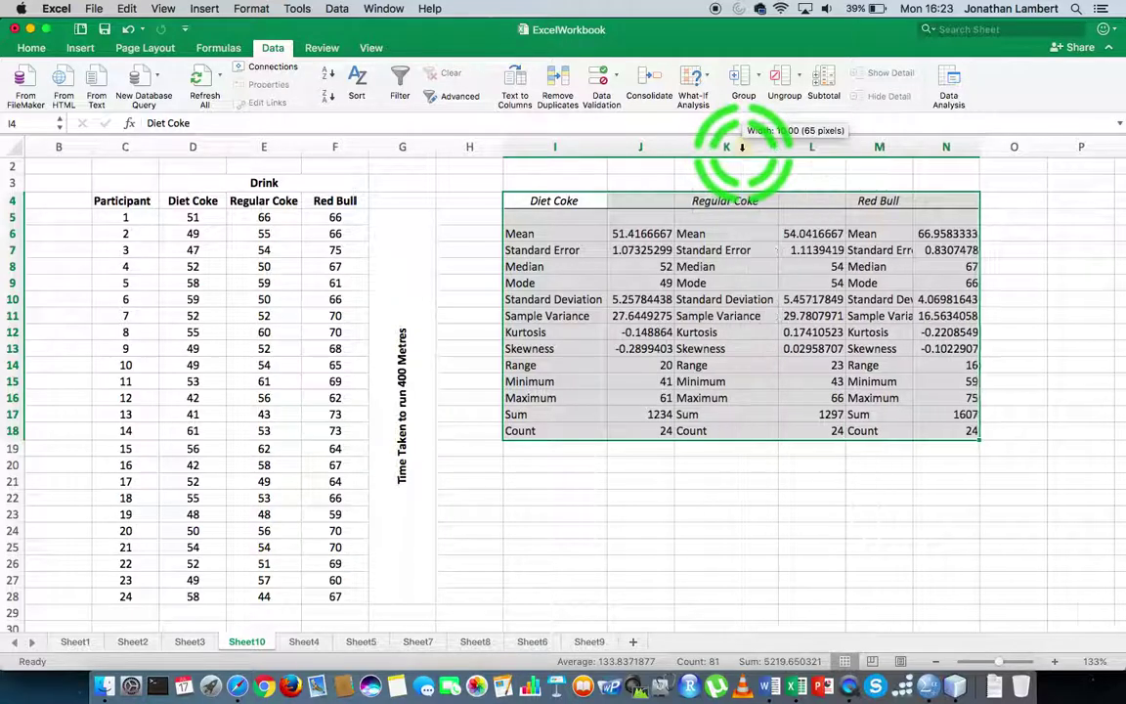
double_click(914, 145)
left_click(739, 519)
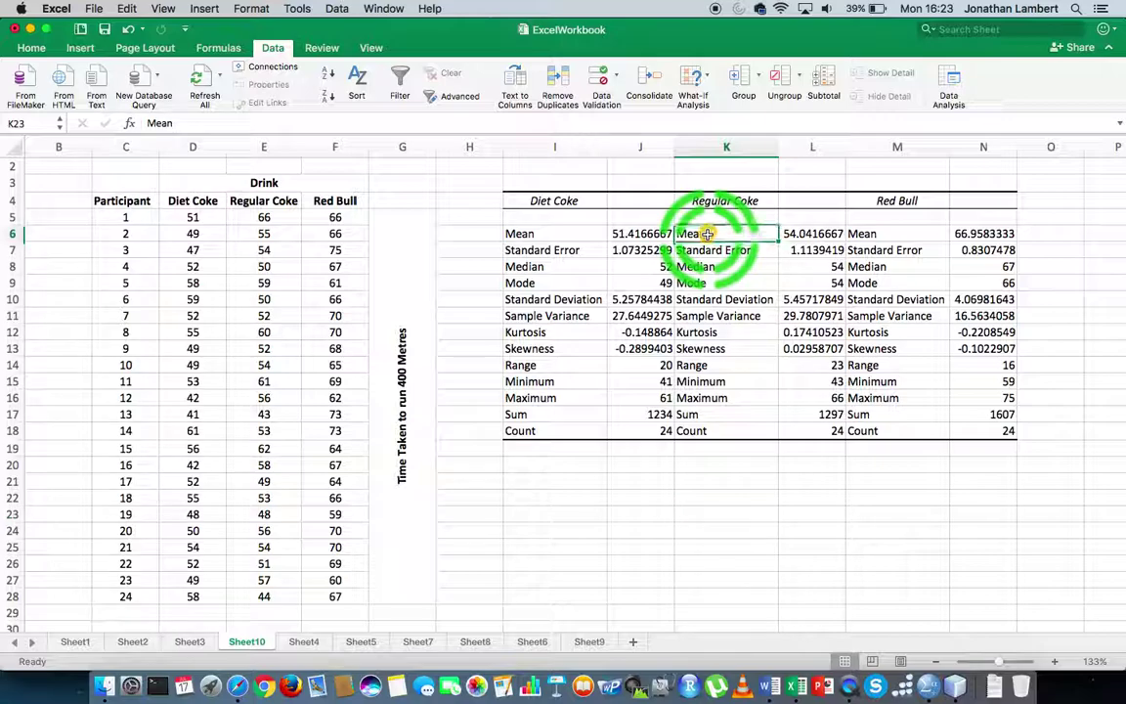
Delete the repeated Mean-to-Count label cells in columns K and L, shifting cells left
left_click_drag(707, 234, 721, 425)
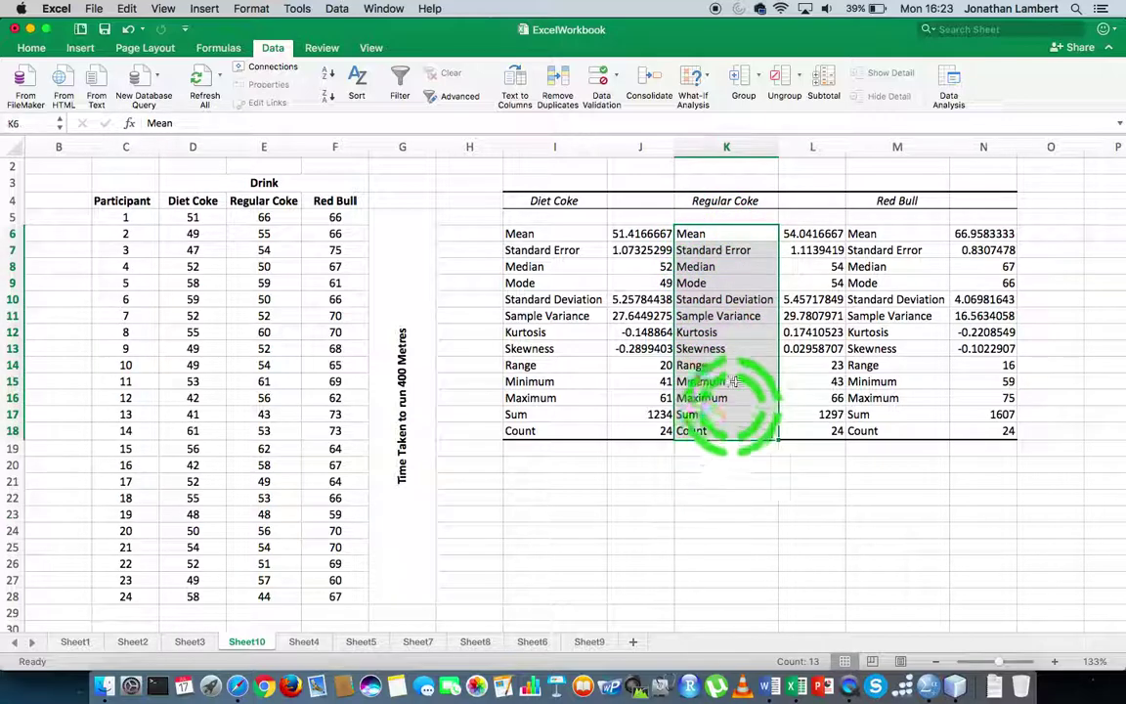
right_click(735, 340)
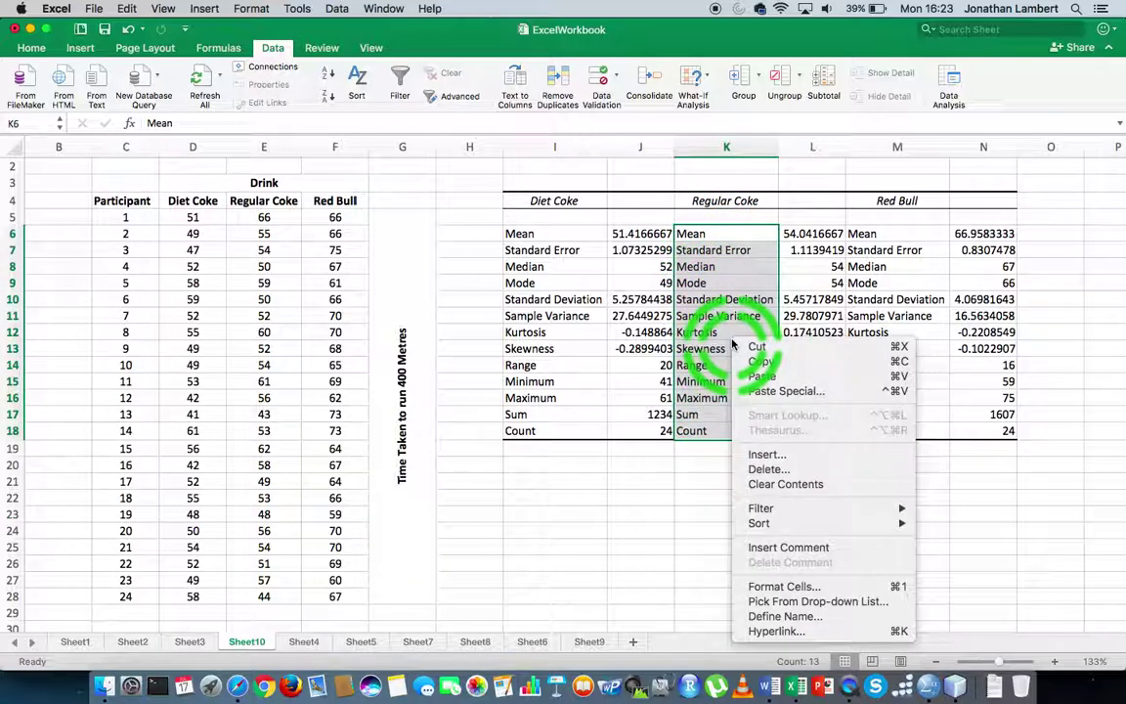
left_click(765, 471)
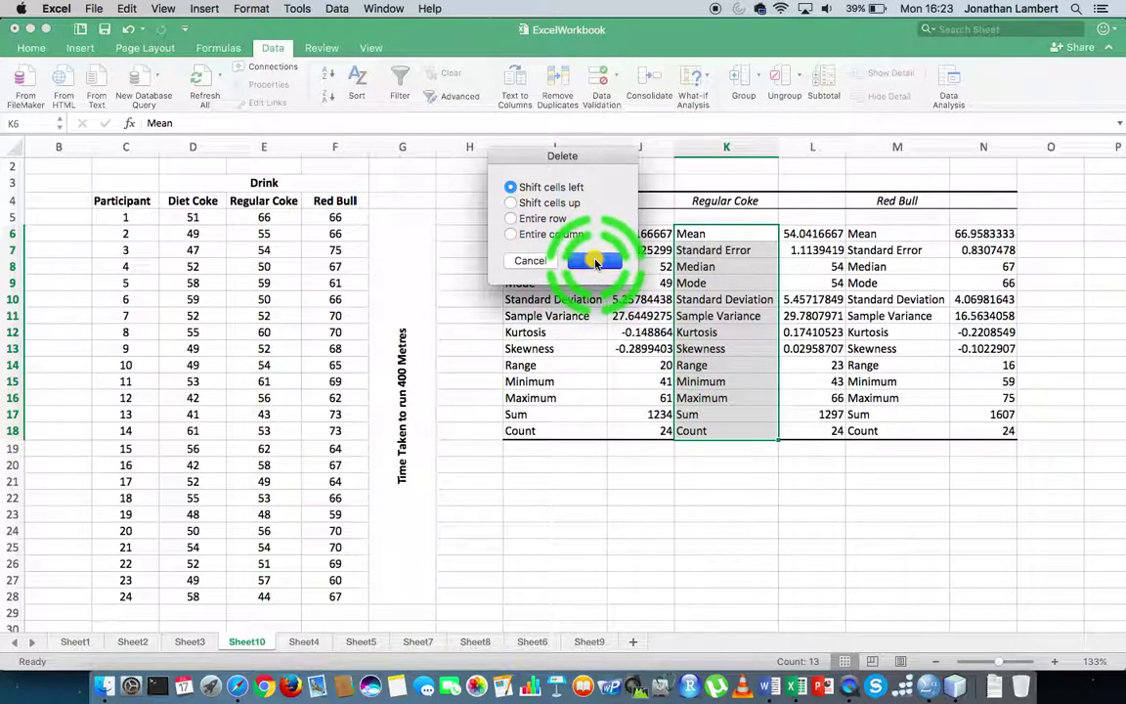
left_click(596, 262)
left_click_drag(808, 234, 837, 430)
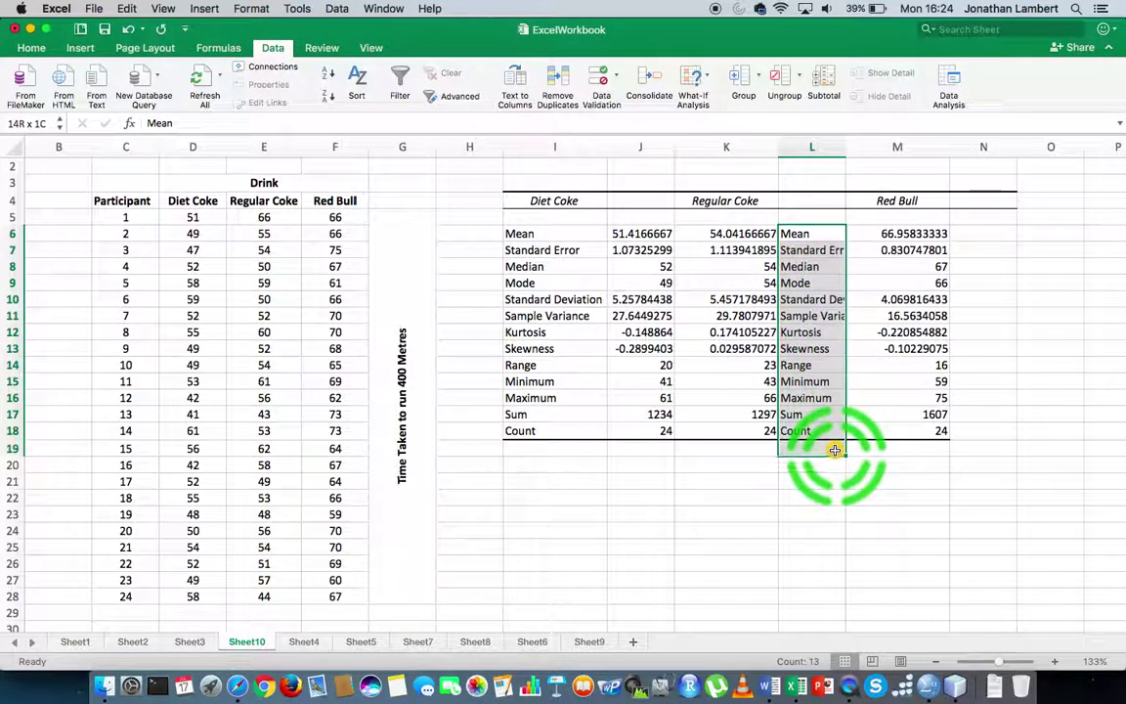
right_click(826, 332)
left_click(857, 456)
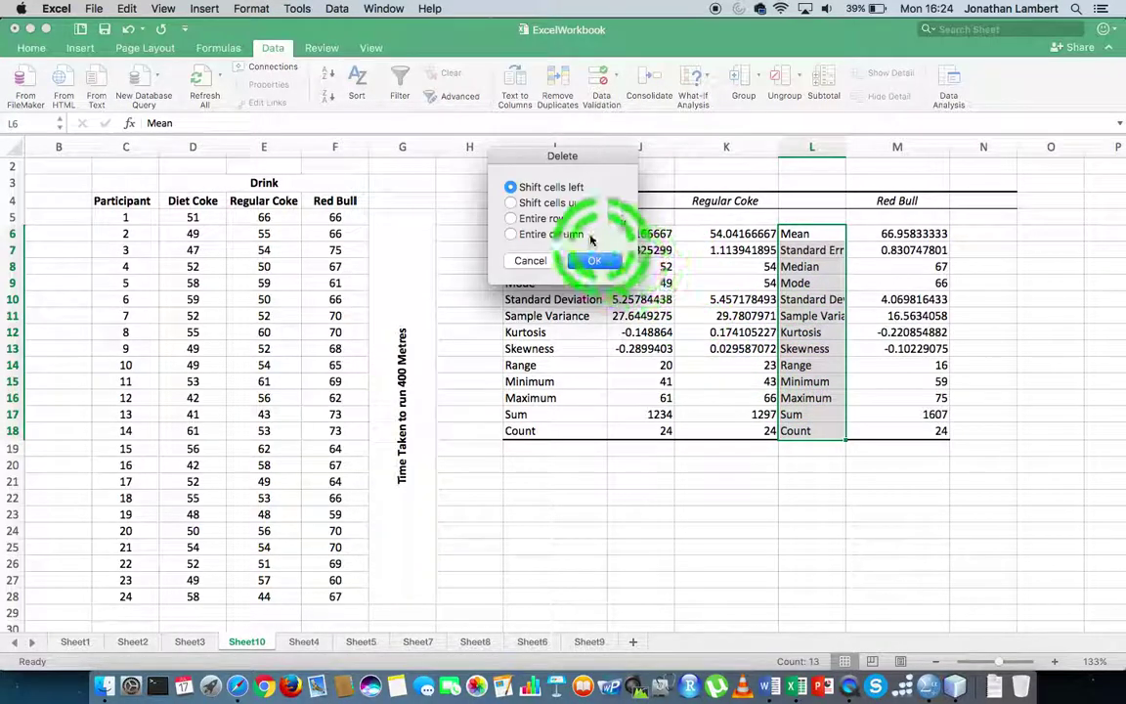
left_click(597, 259)
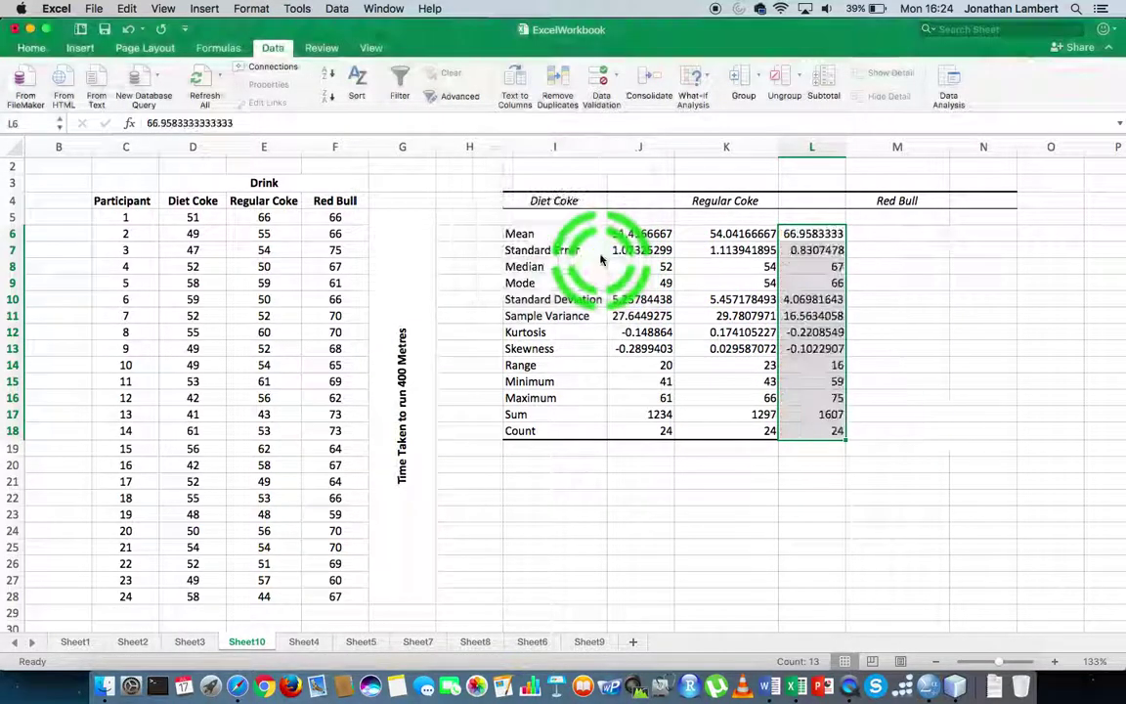
Place the Red Bull heading in L4 and delete the empty columns M and N
left_click(572, 201)
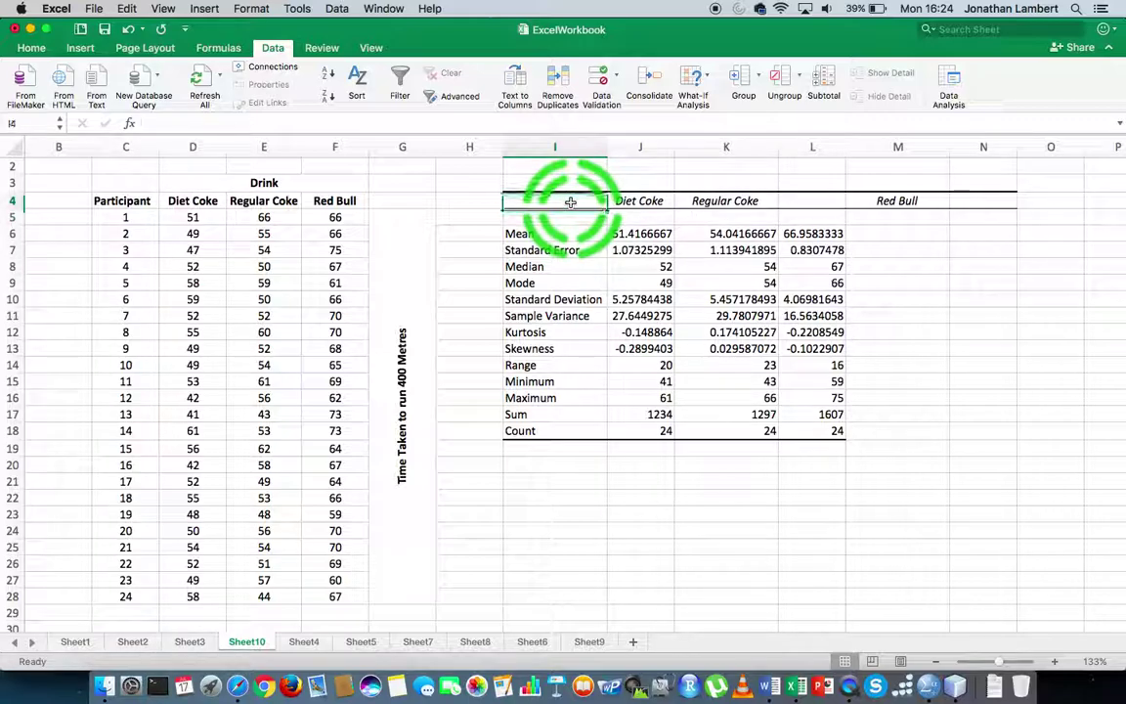
key("Right")
key("Right")
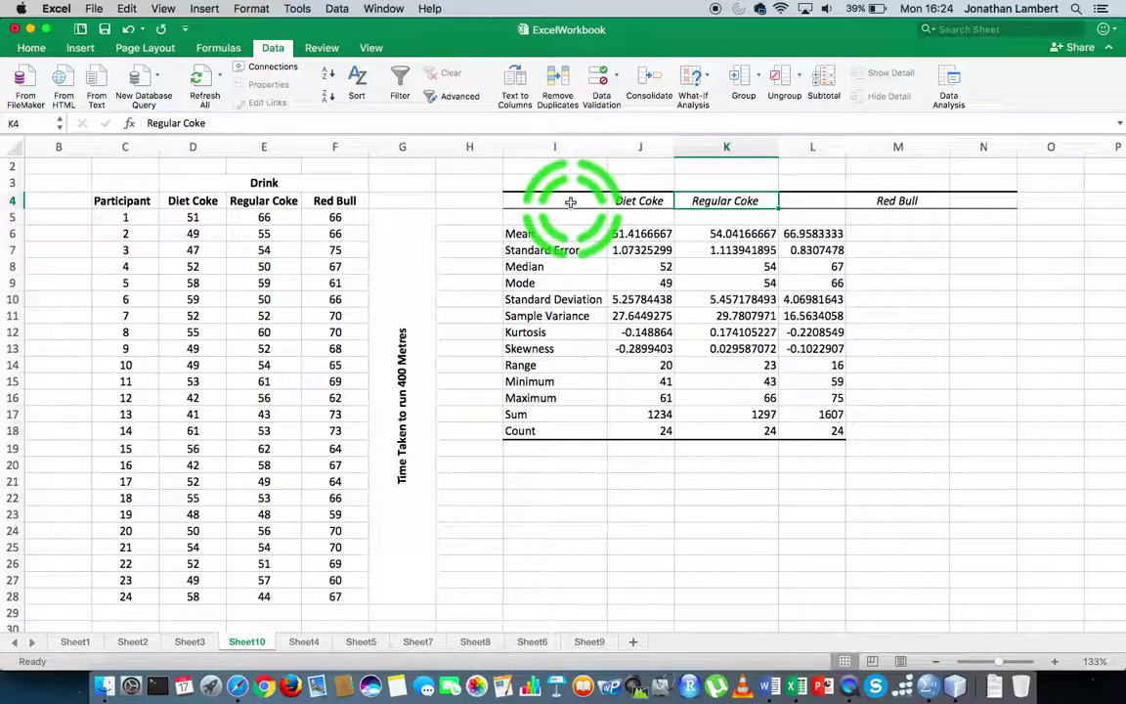
key("Left")
key("Left")
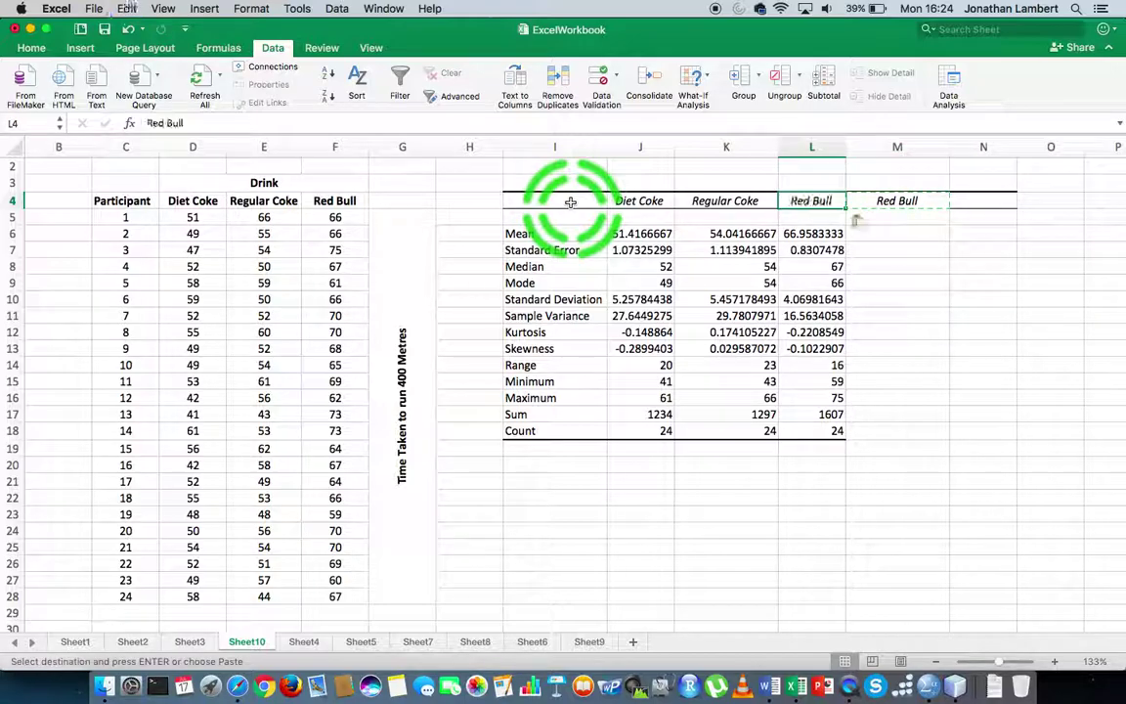
key("super+z")
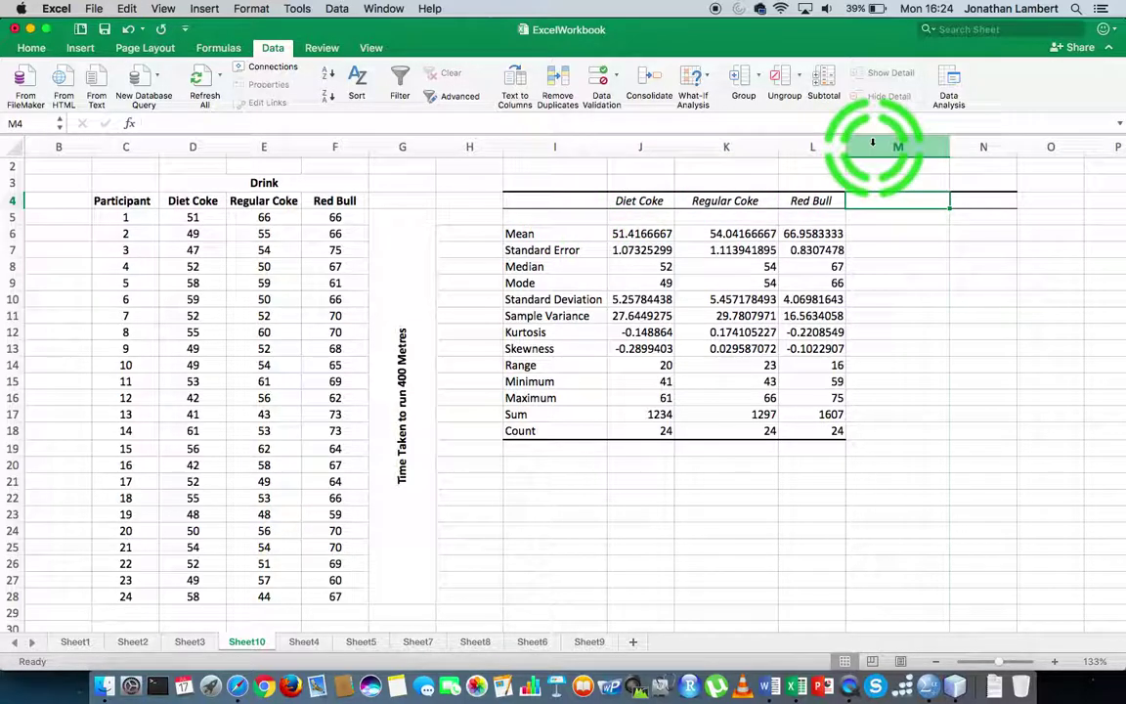
left_click_drag(878, 147, 971, 145)
right_click(902, 223)
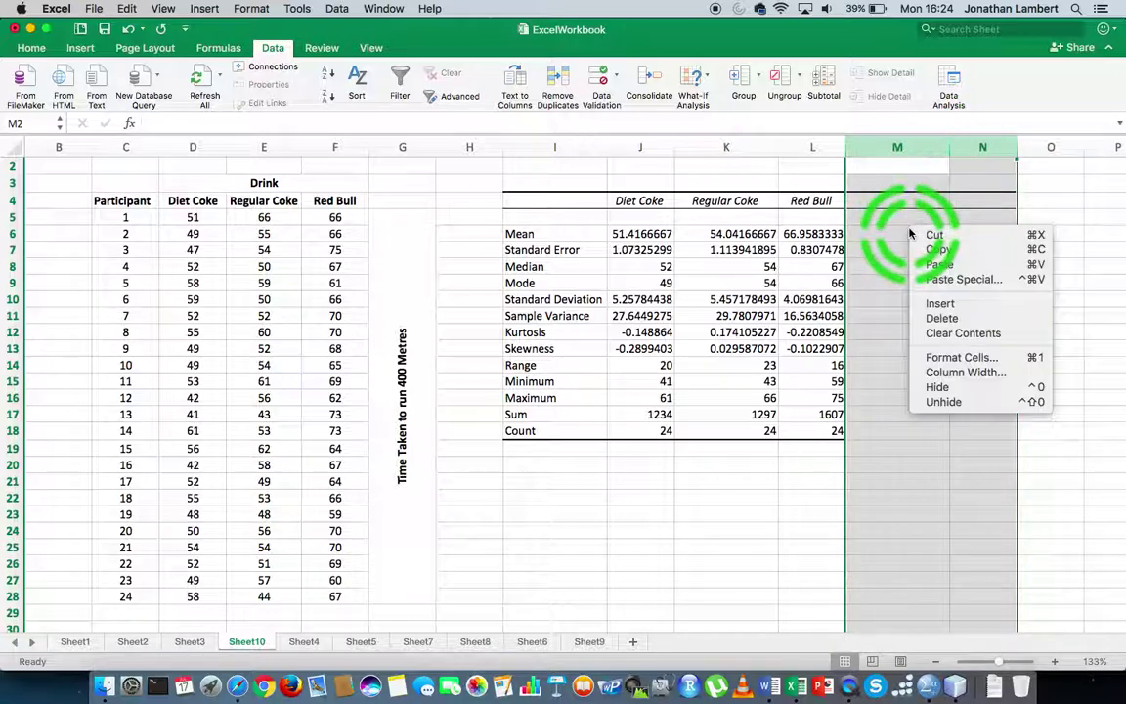
left_click(941, 323)
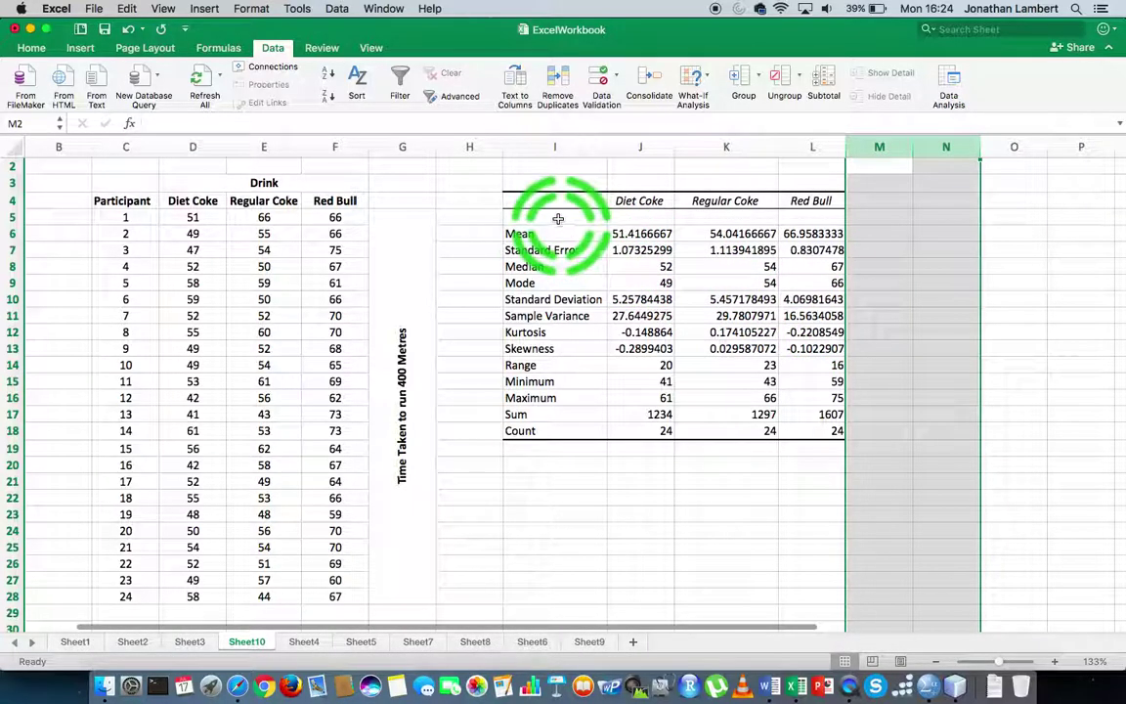
Remove the blank row beneath the drink headings, shifting cells up
left_click_drag(536, 219, 809, 201)
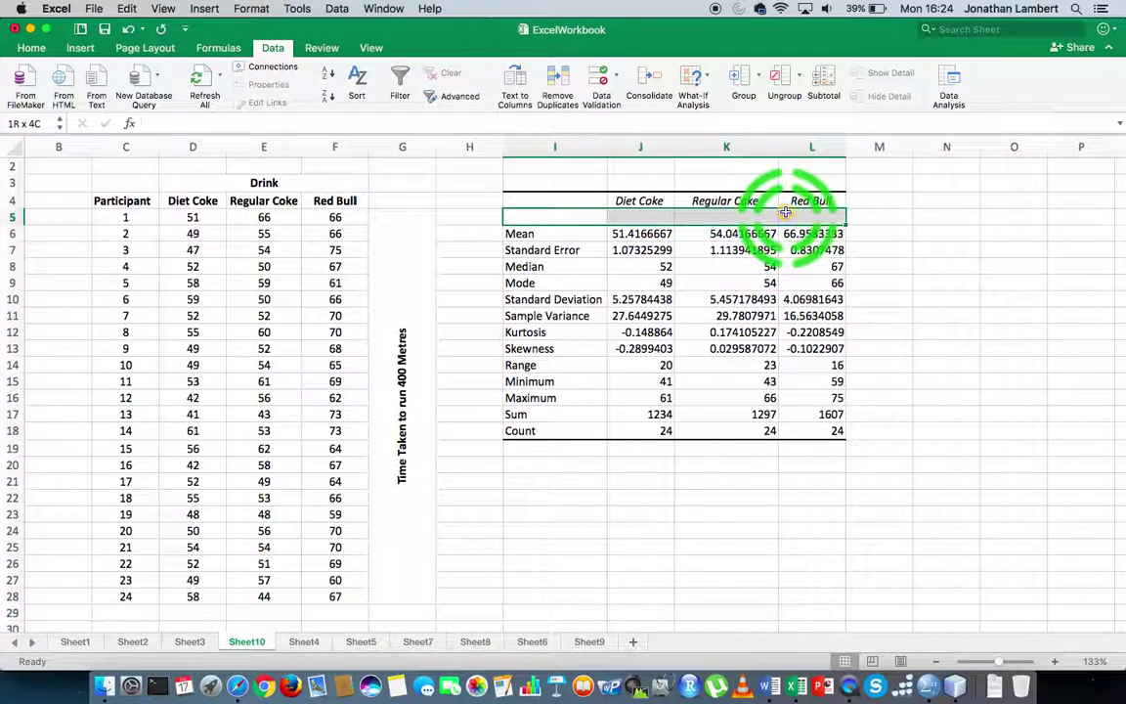
right_click(714, 219)
left_click(736, 344)
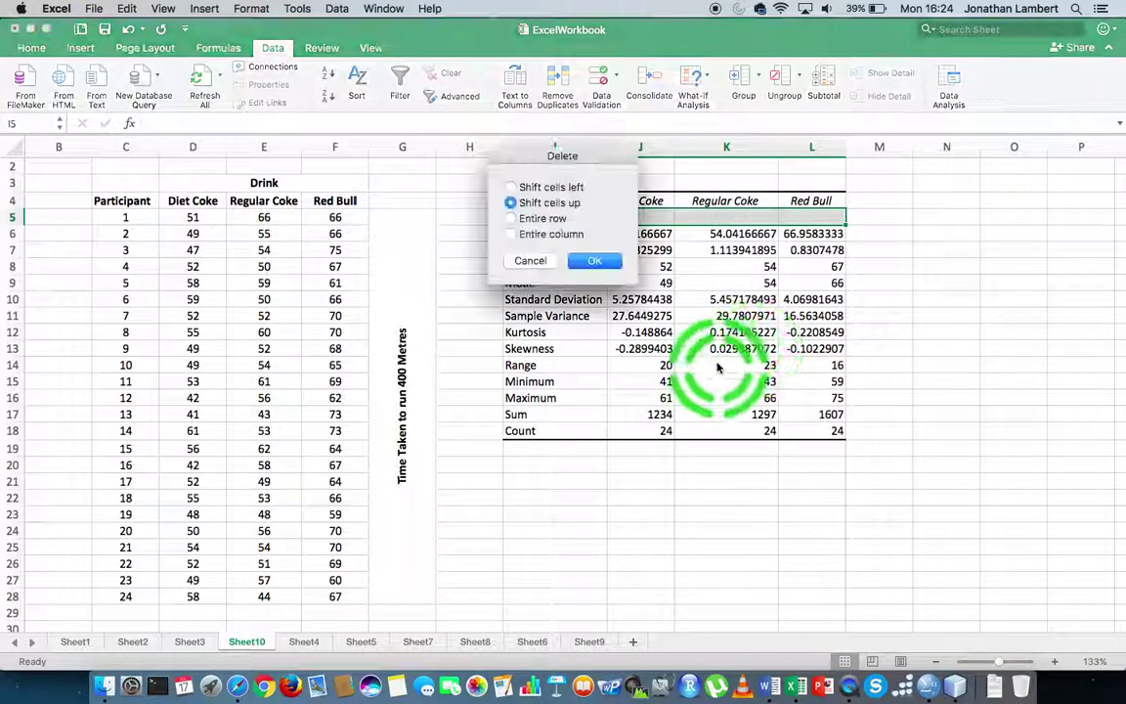
left_click(592, 259)
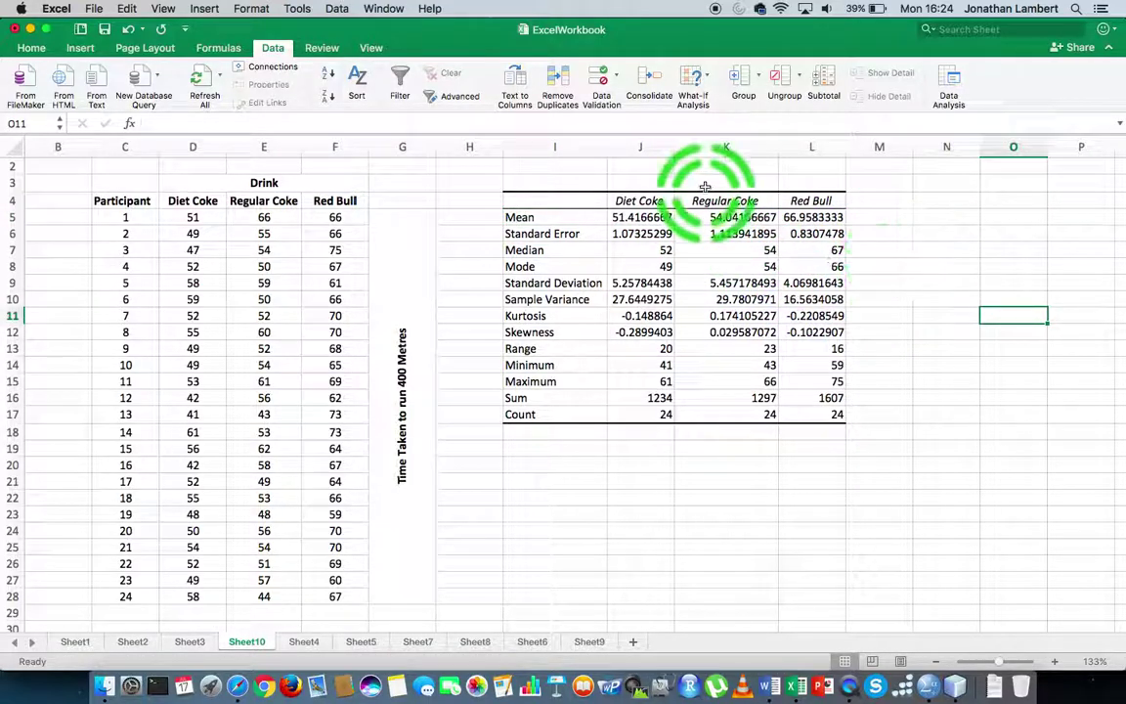
left_click(519, 218)
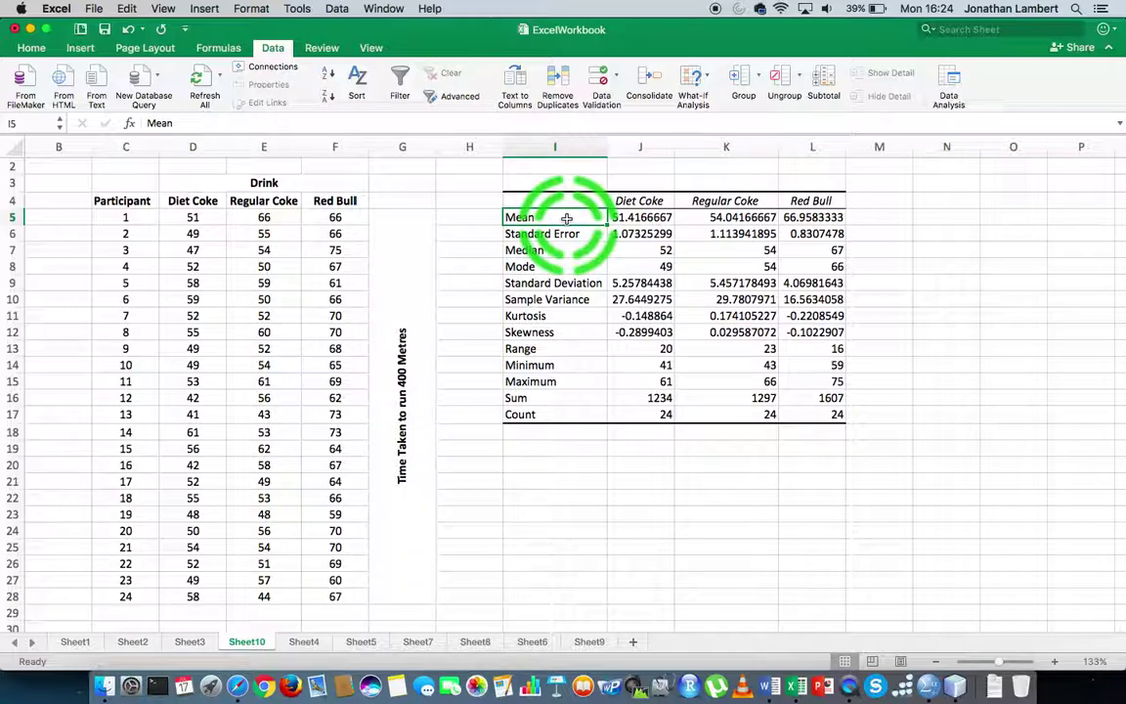
left_click(645, 218)
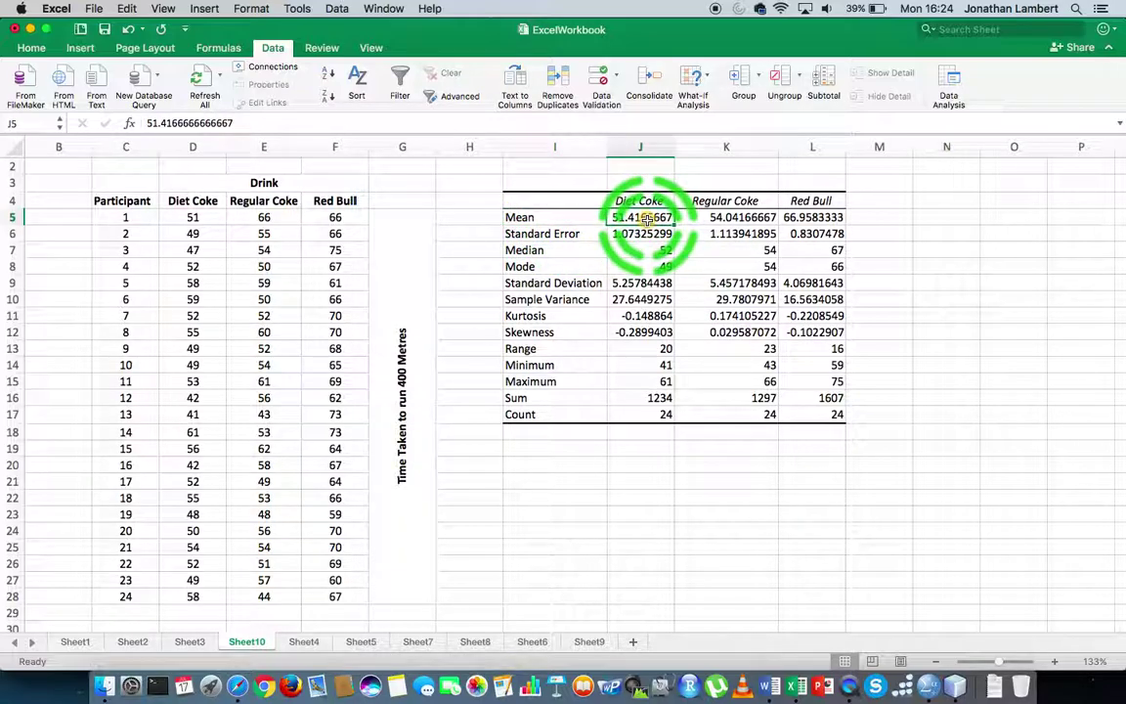
left_click(729, 204)
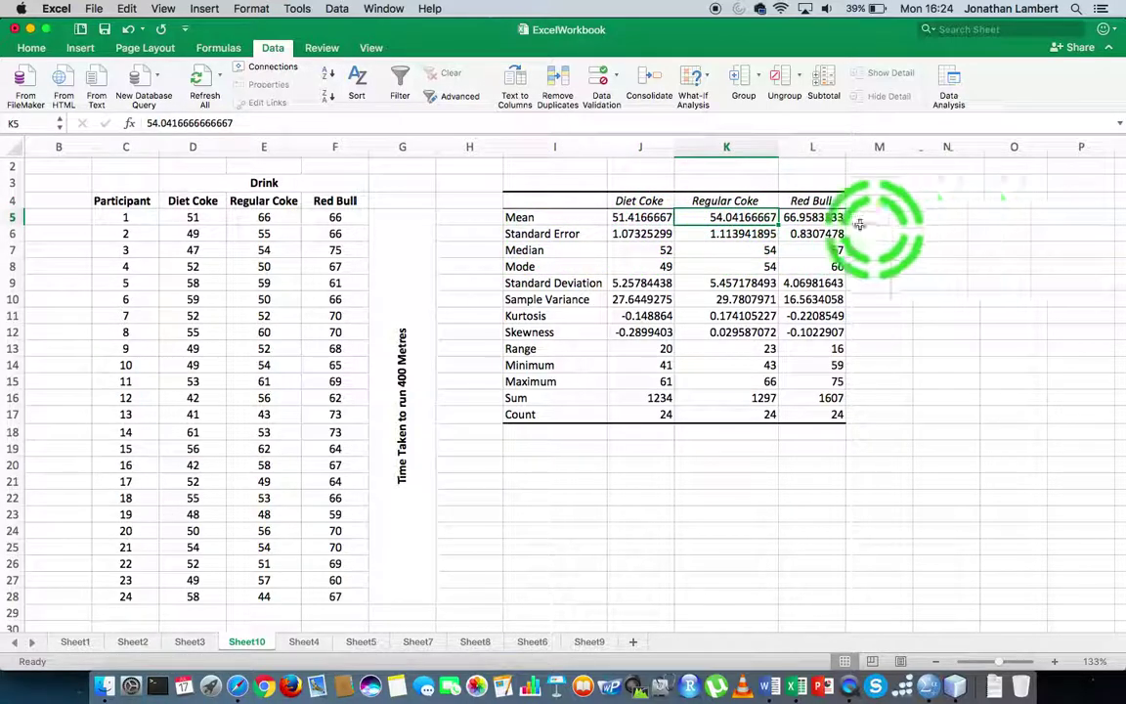
left_click(817, 200)
left_click(814, 217)
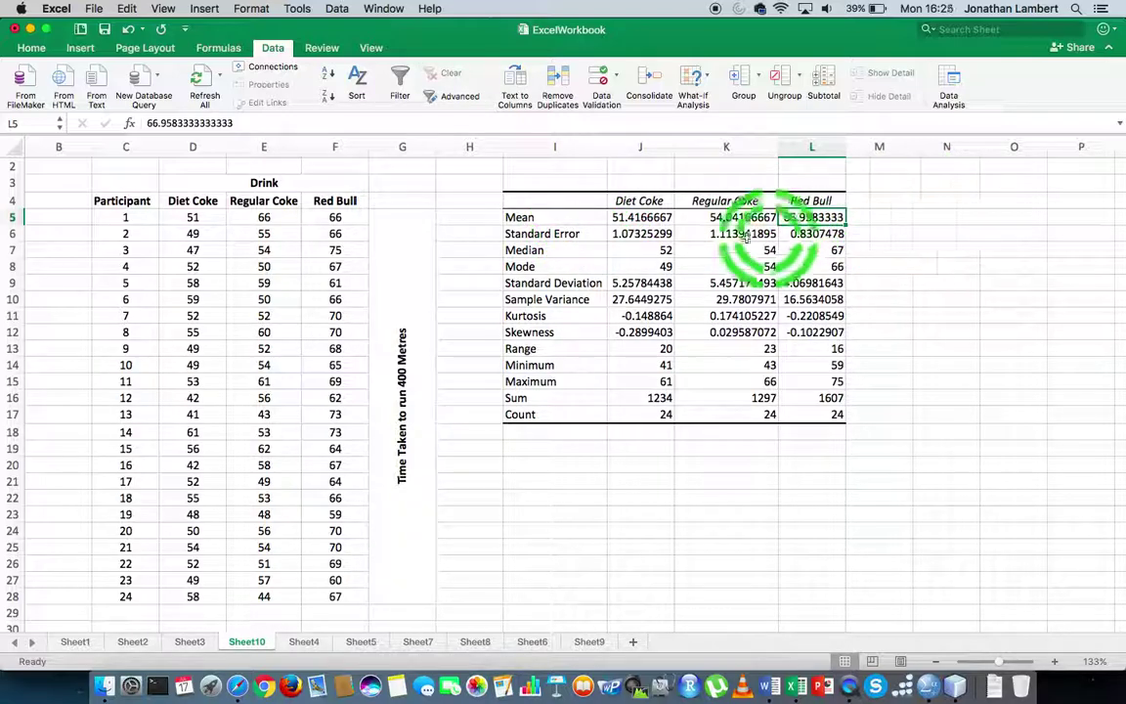
left_click(570, 283)
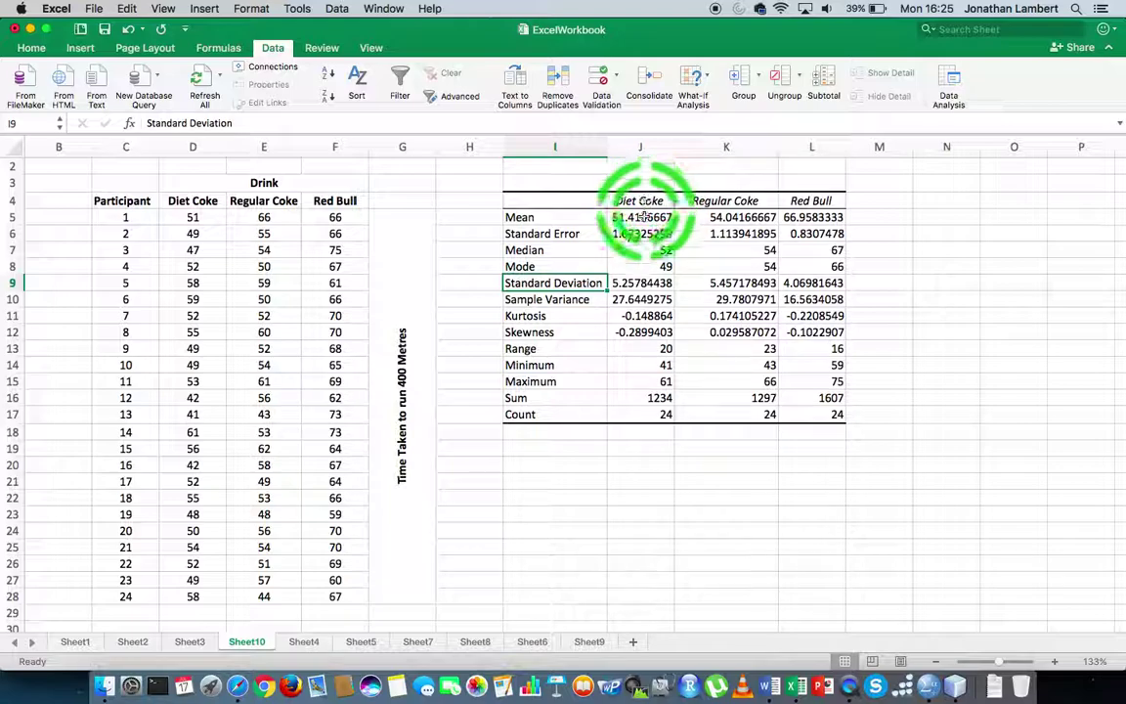
left_click(640, 283)
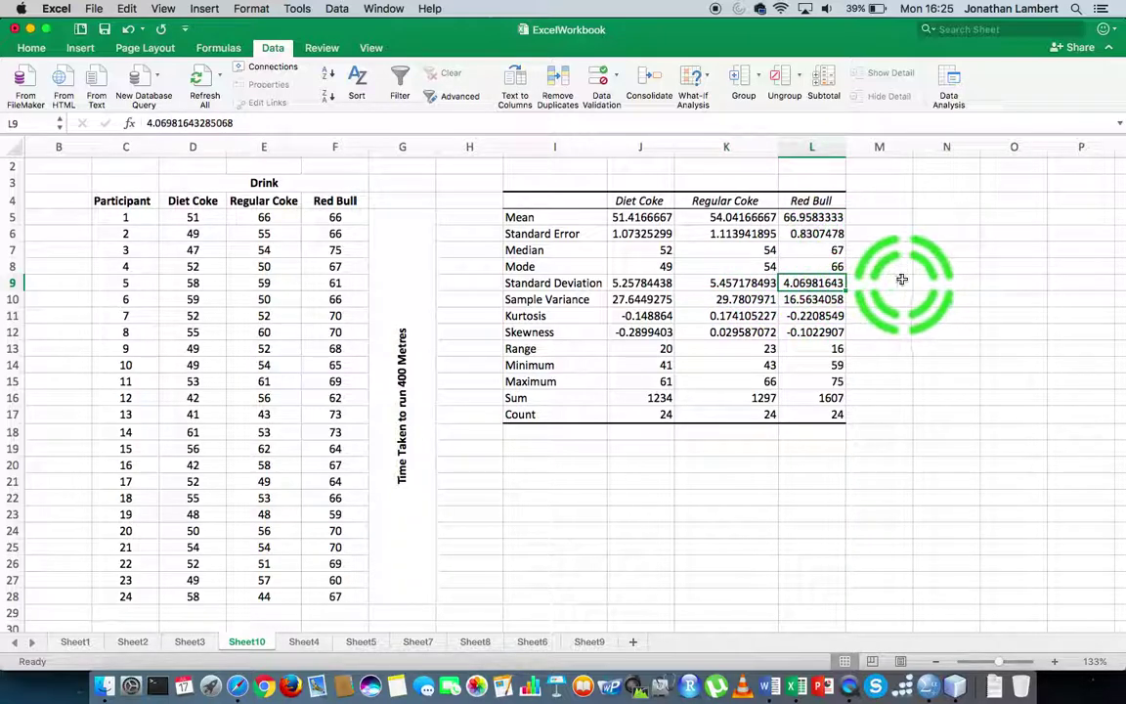
left_click(562, 249)
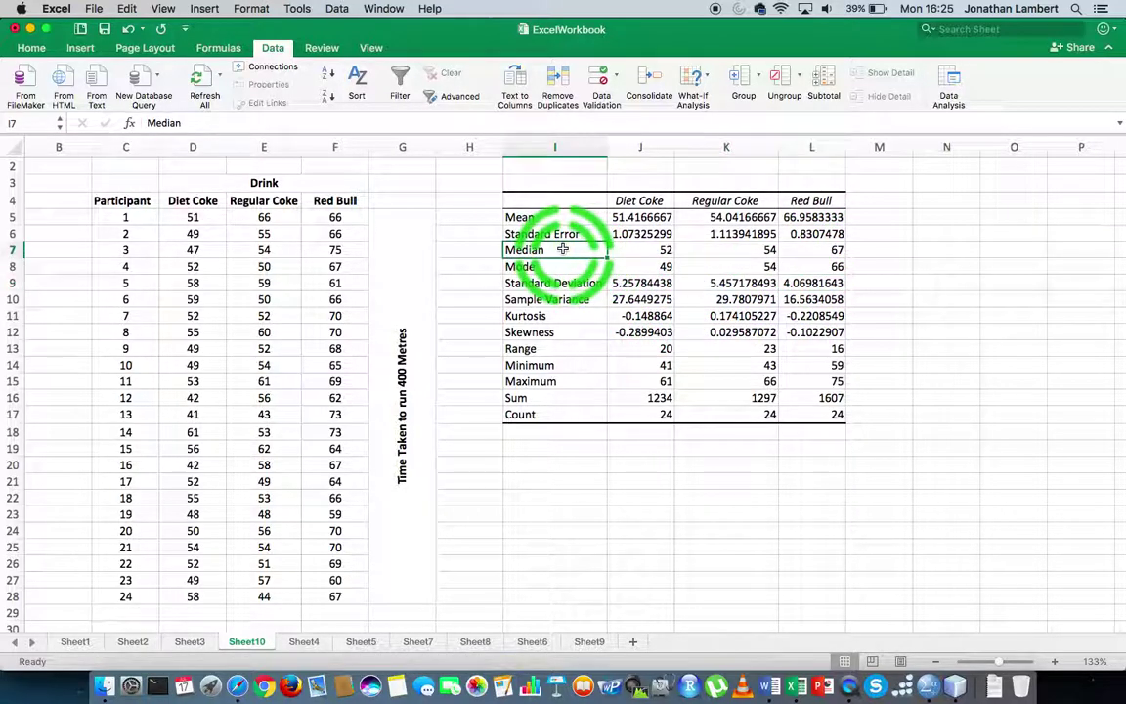
left_click(647, 249)
left_click(714, 248)
left_click(830, 250)
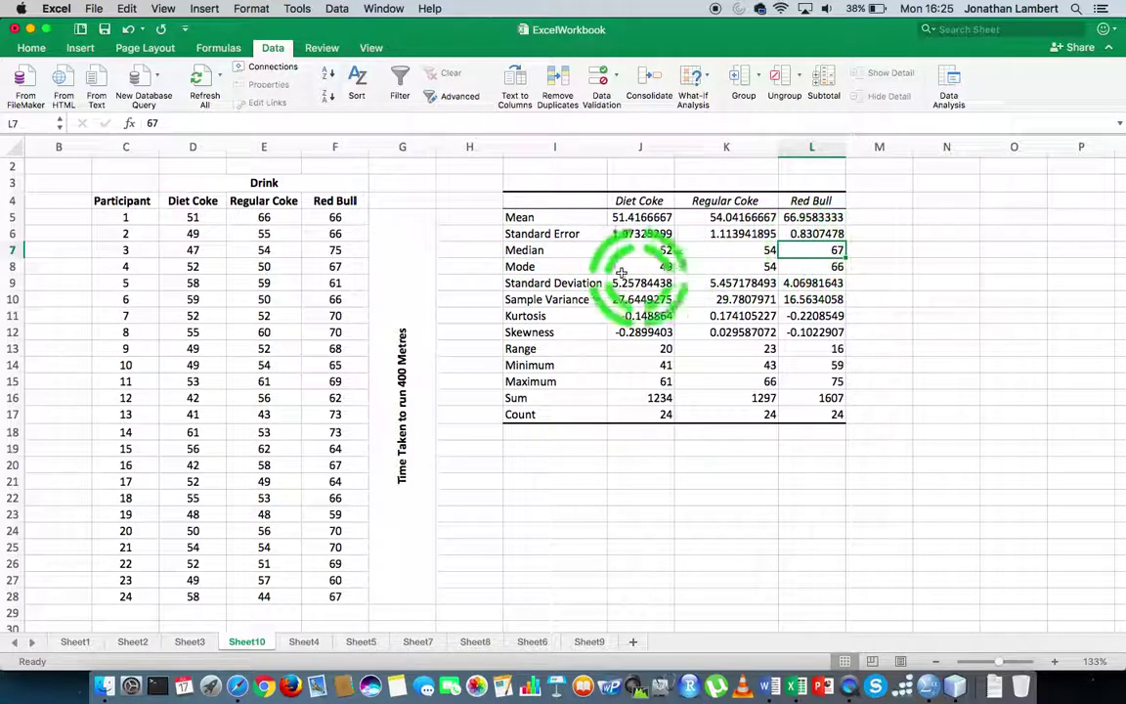
left_click(637, 268)
left_click(724, 264)
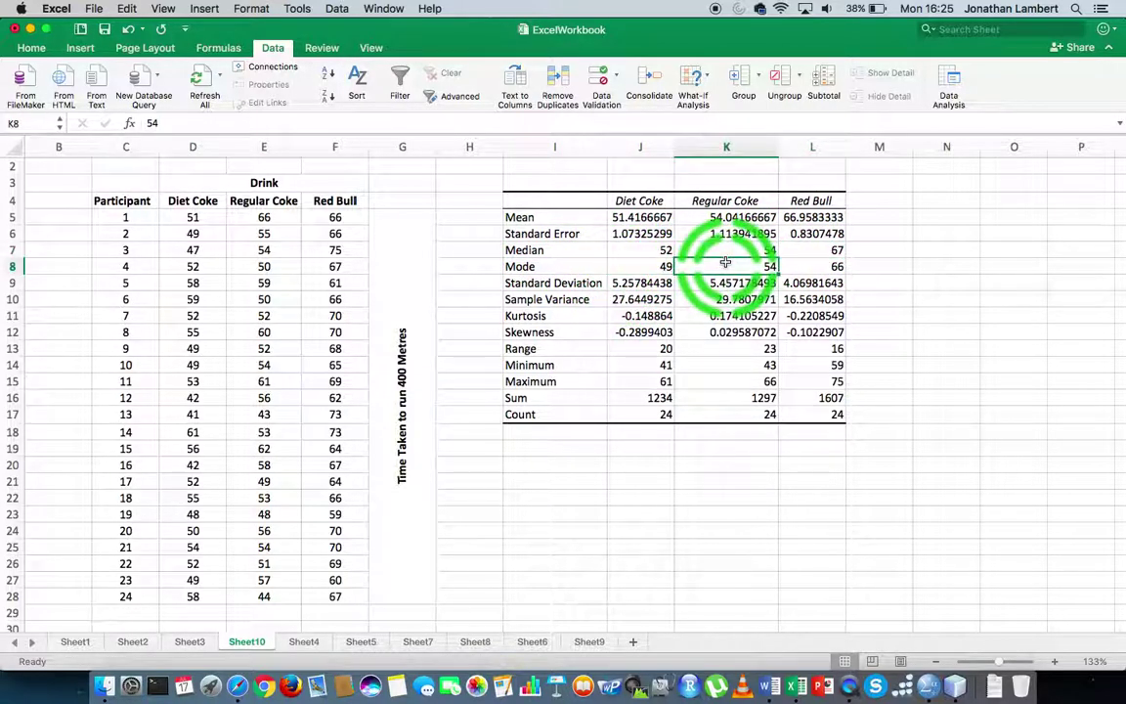
left_click(829, 266)
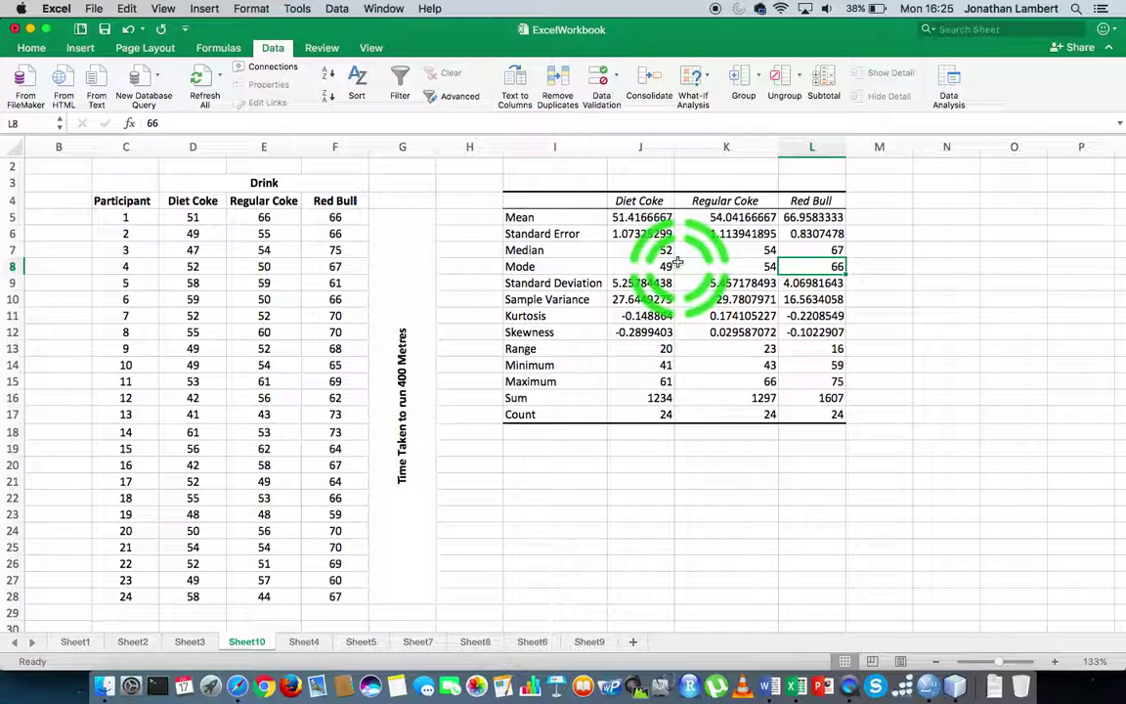
left_click(541, 333)
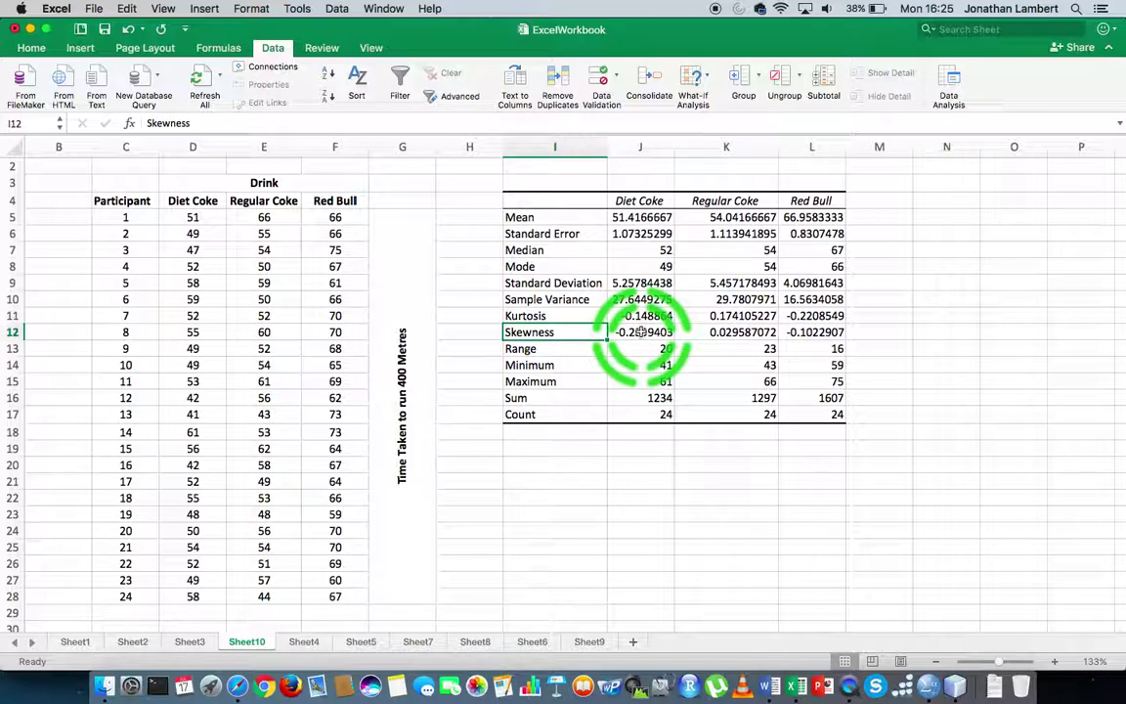
left_click(732, 333)
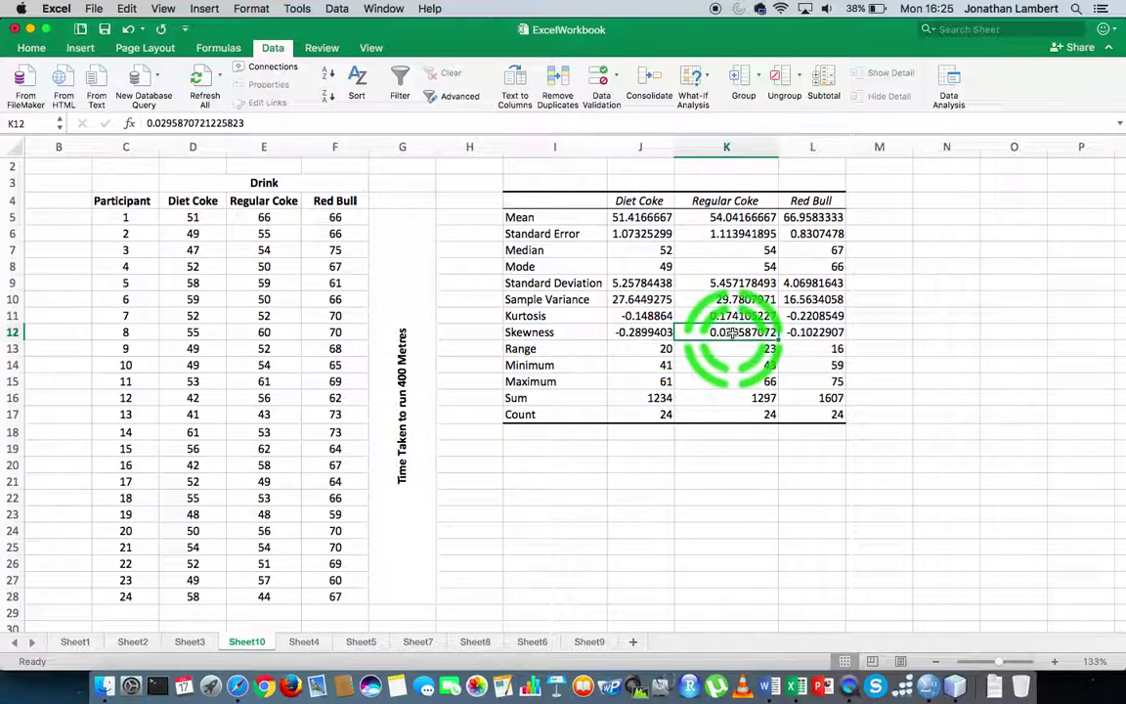
left_click(812, 332)
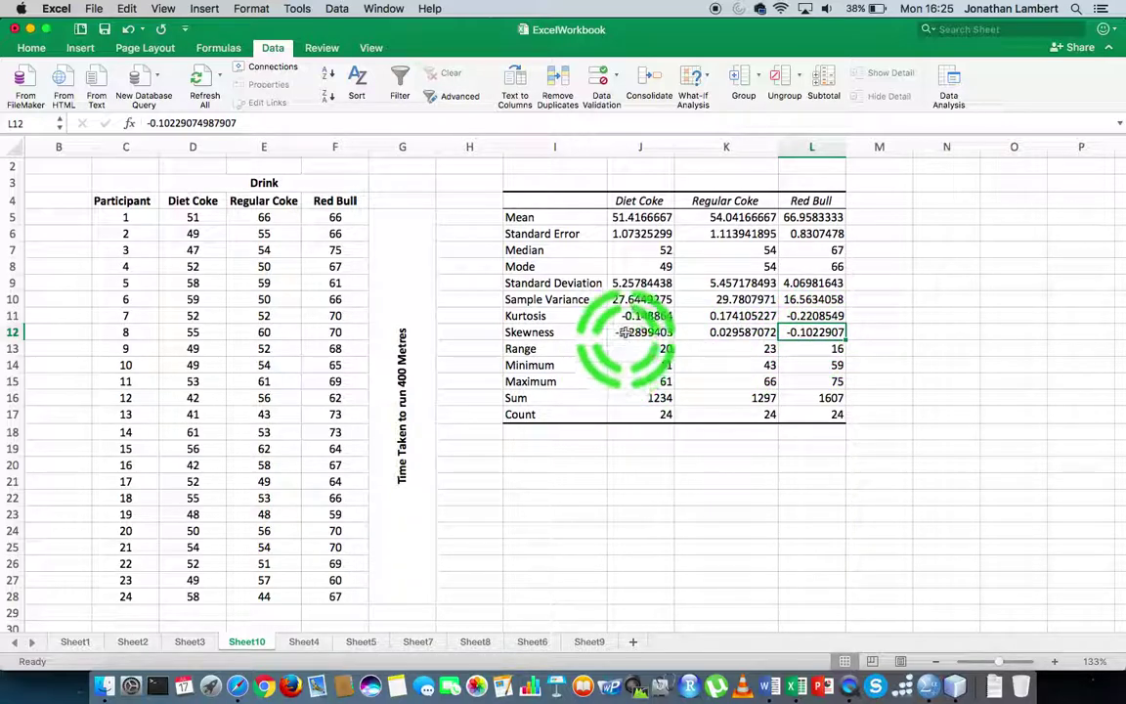
left_click_drag(623, 332, 785, 332)
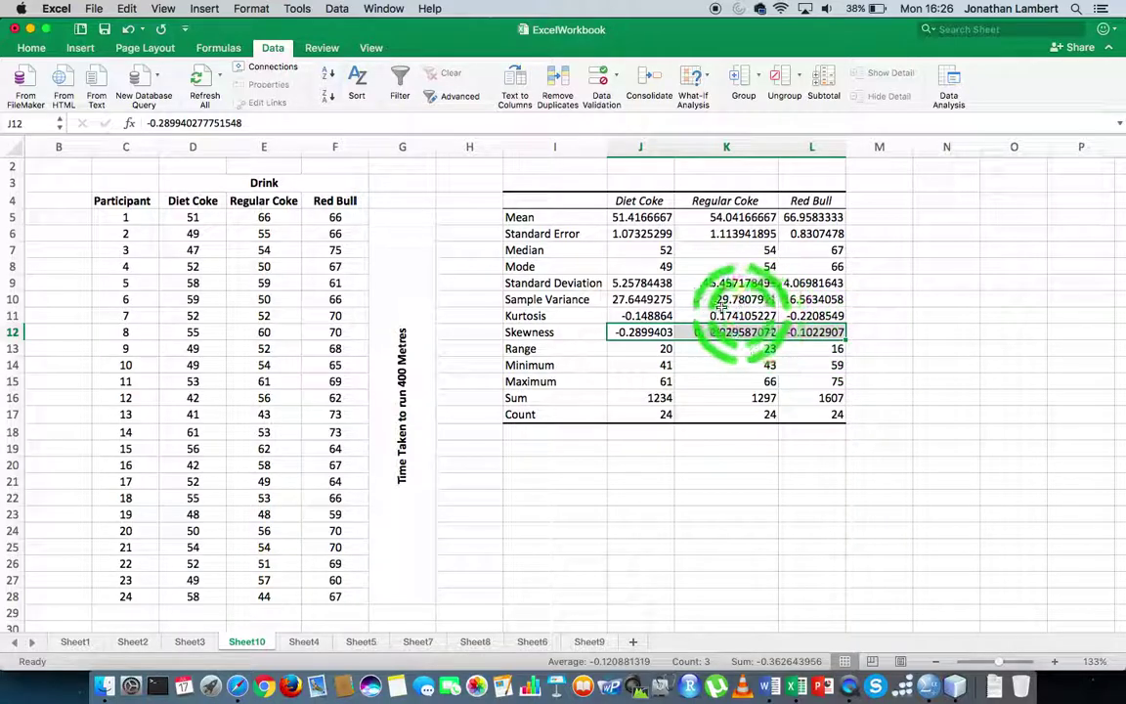
left_click(645, 313)
left_click(743, 315)
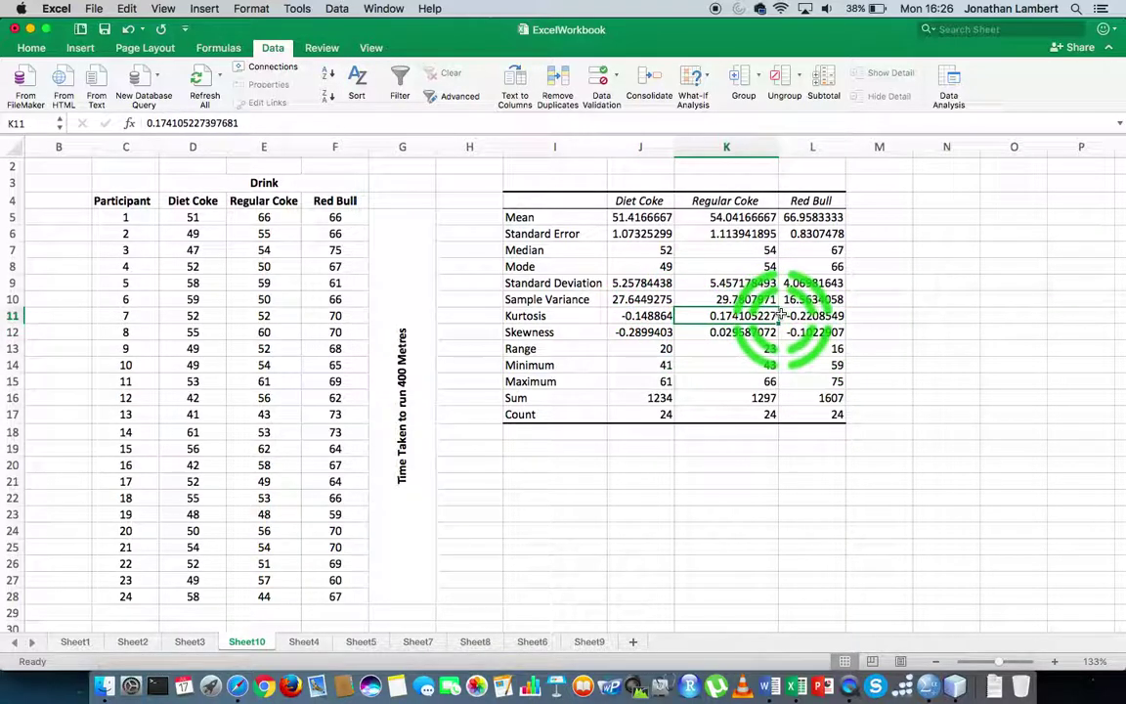
left_click(797, 314)
left_click(626, 313)
left_click_drag(626, 313, 783, 316)
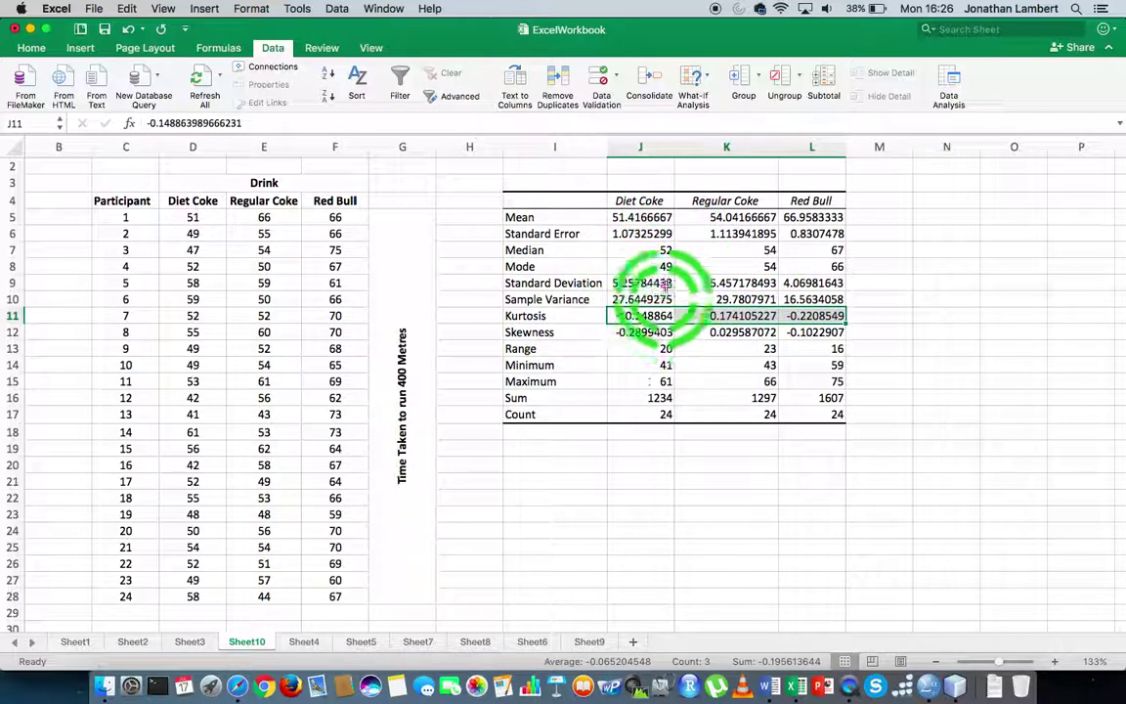
left_click(660, 366)
left_click(822, 366)
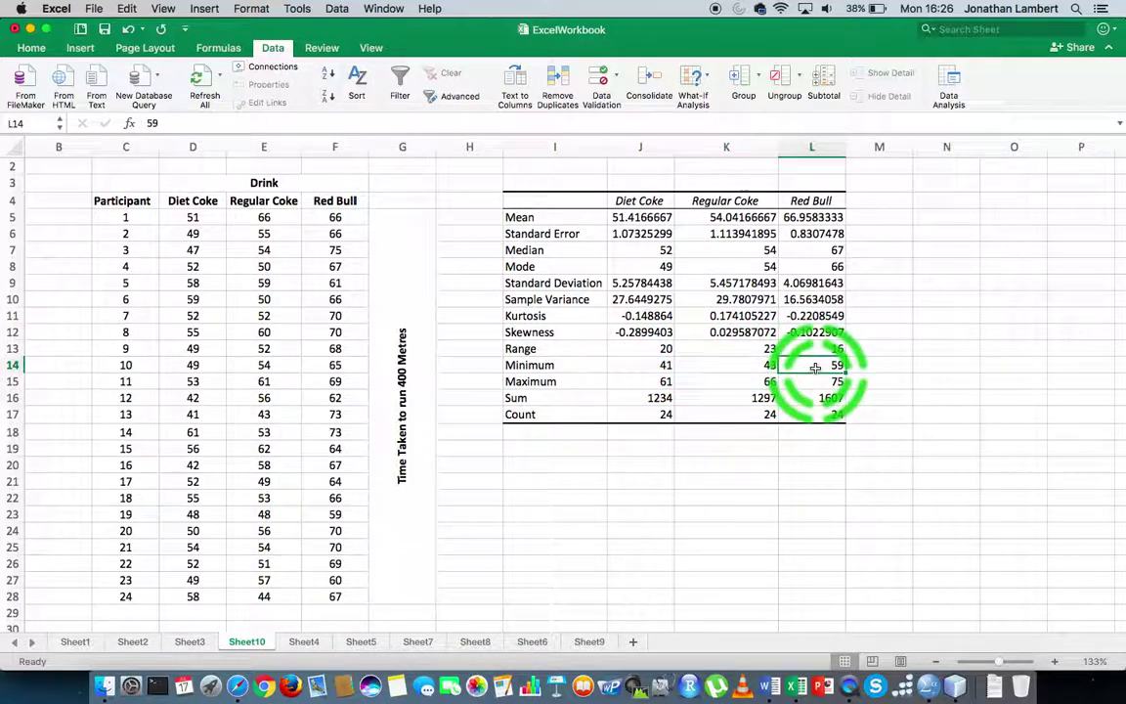
left_click(653, 366)
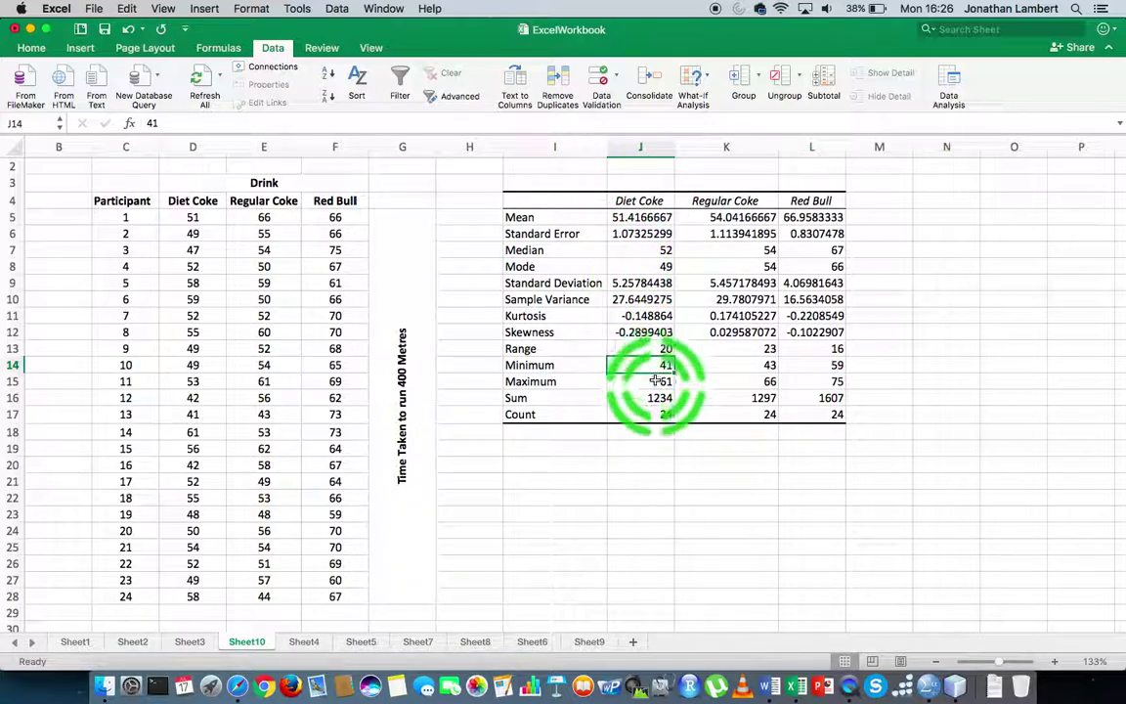
left_click(830, 366)
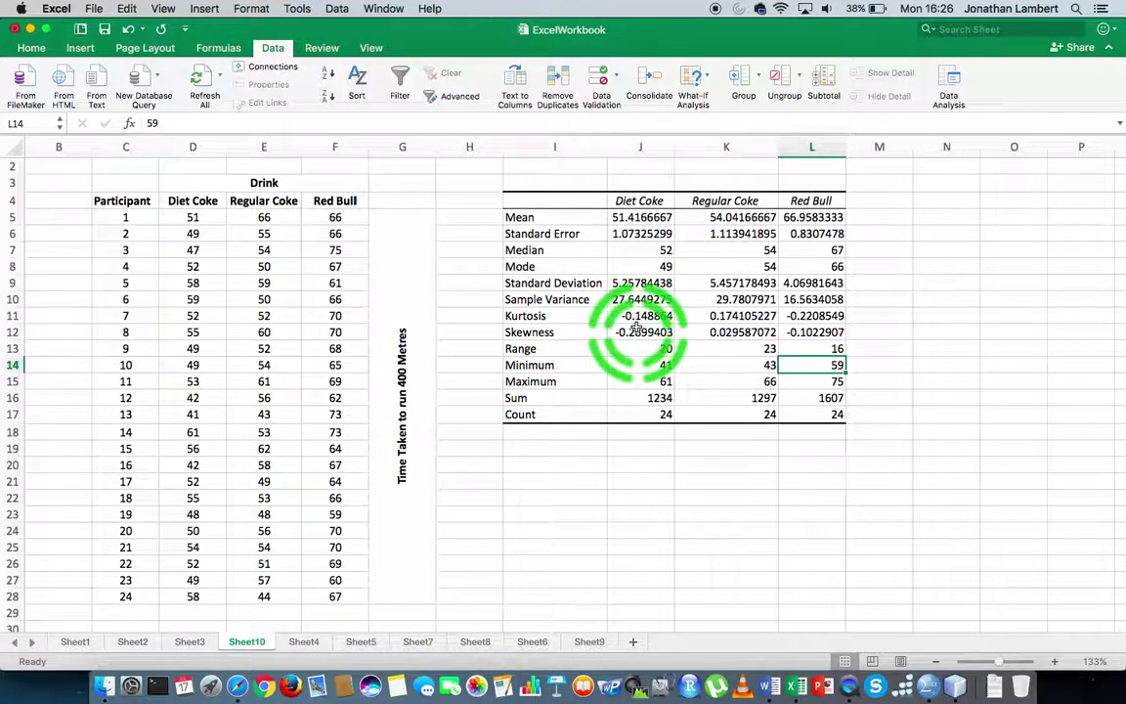
left_click(264, 183)
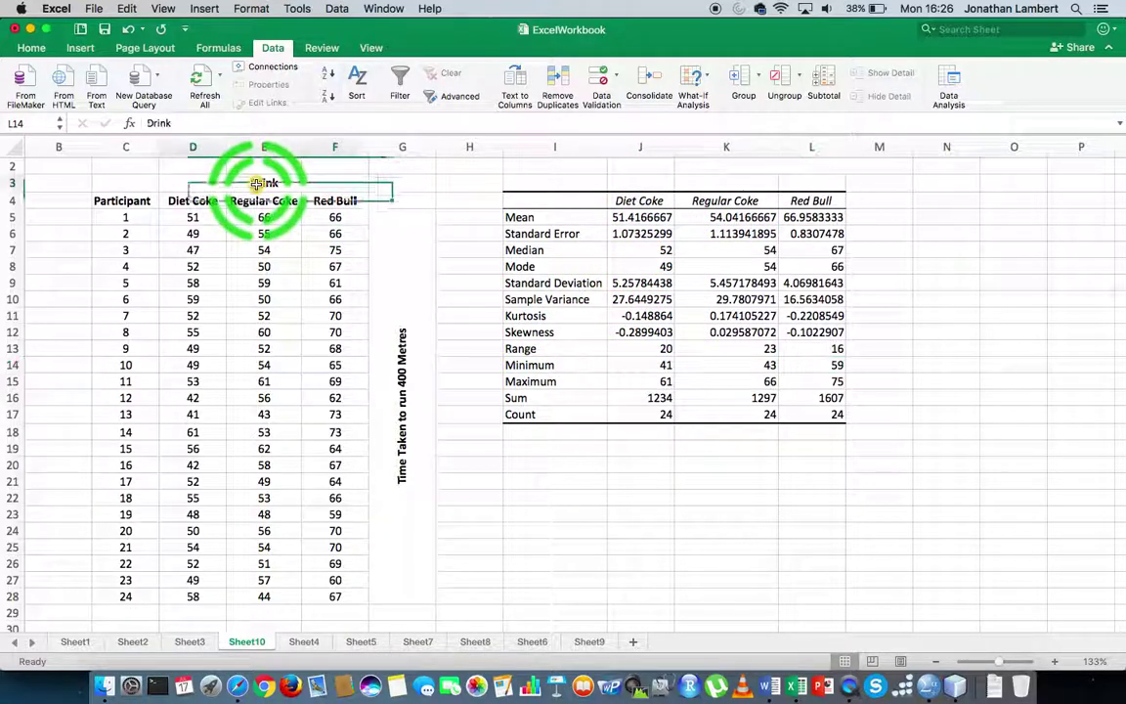
left_click(209, 200)
left_click(262, 205)
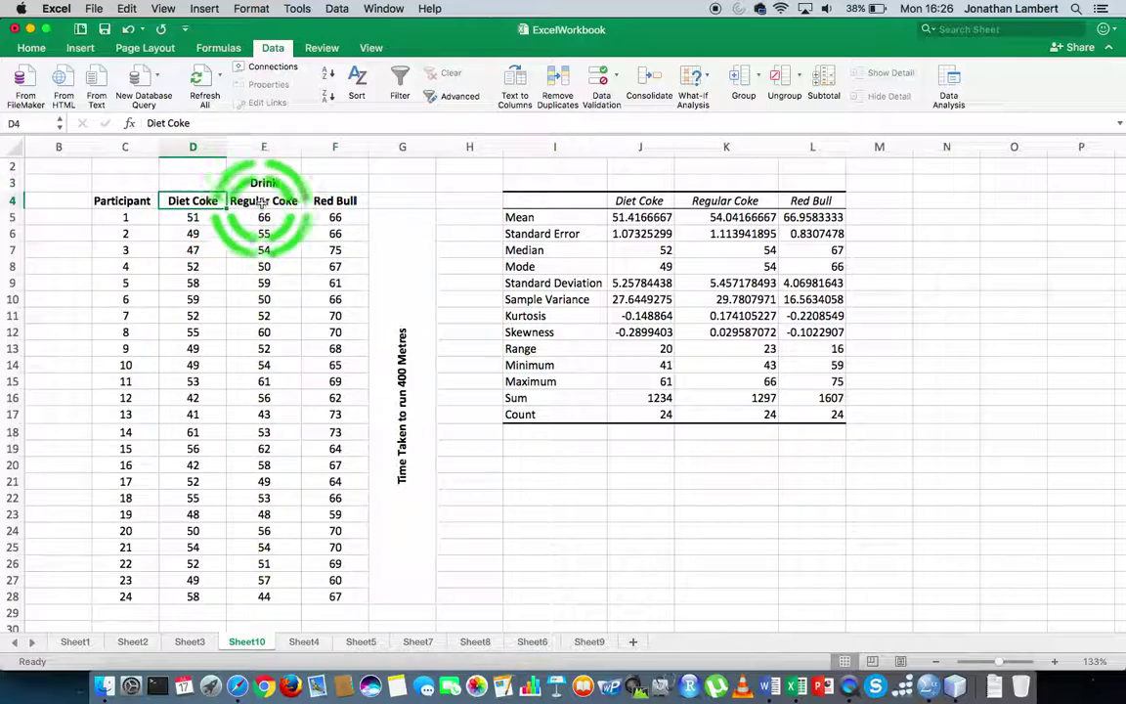
left_click(326, 201)
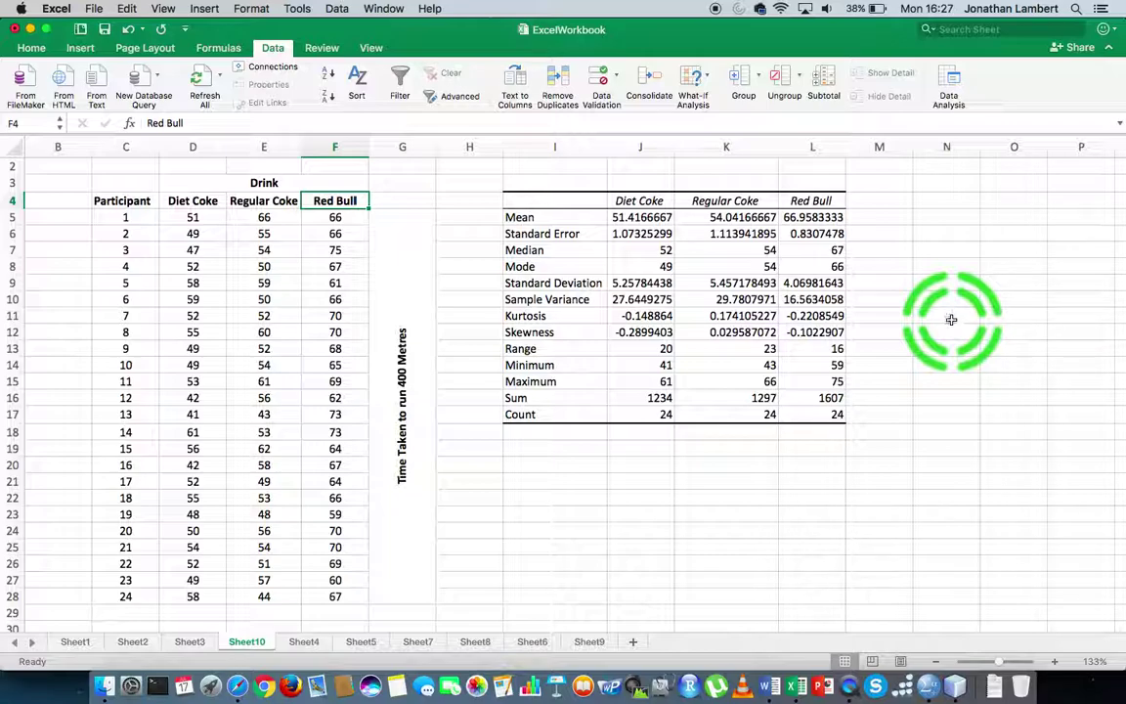
right_click(853, 690)
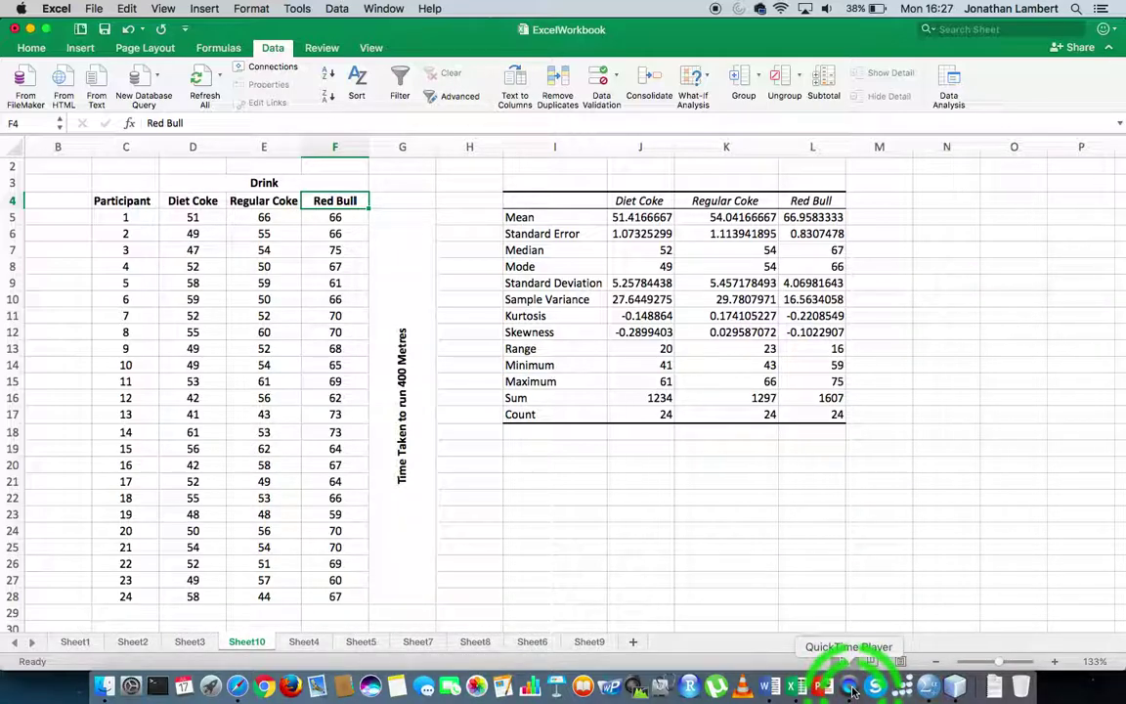